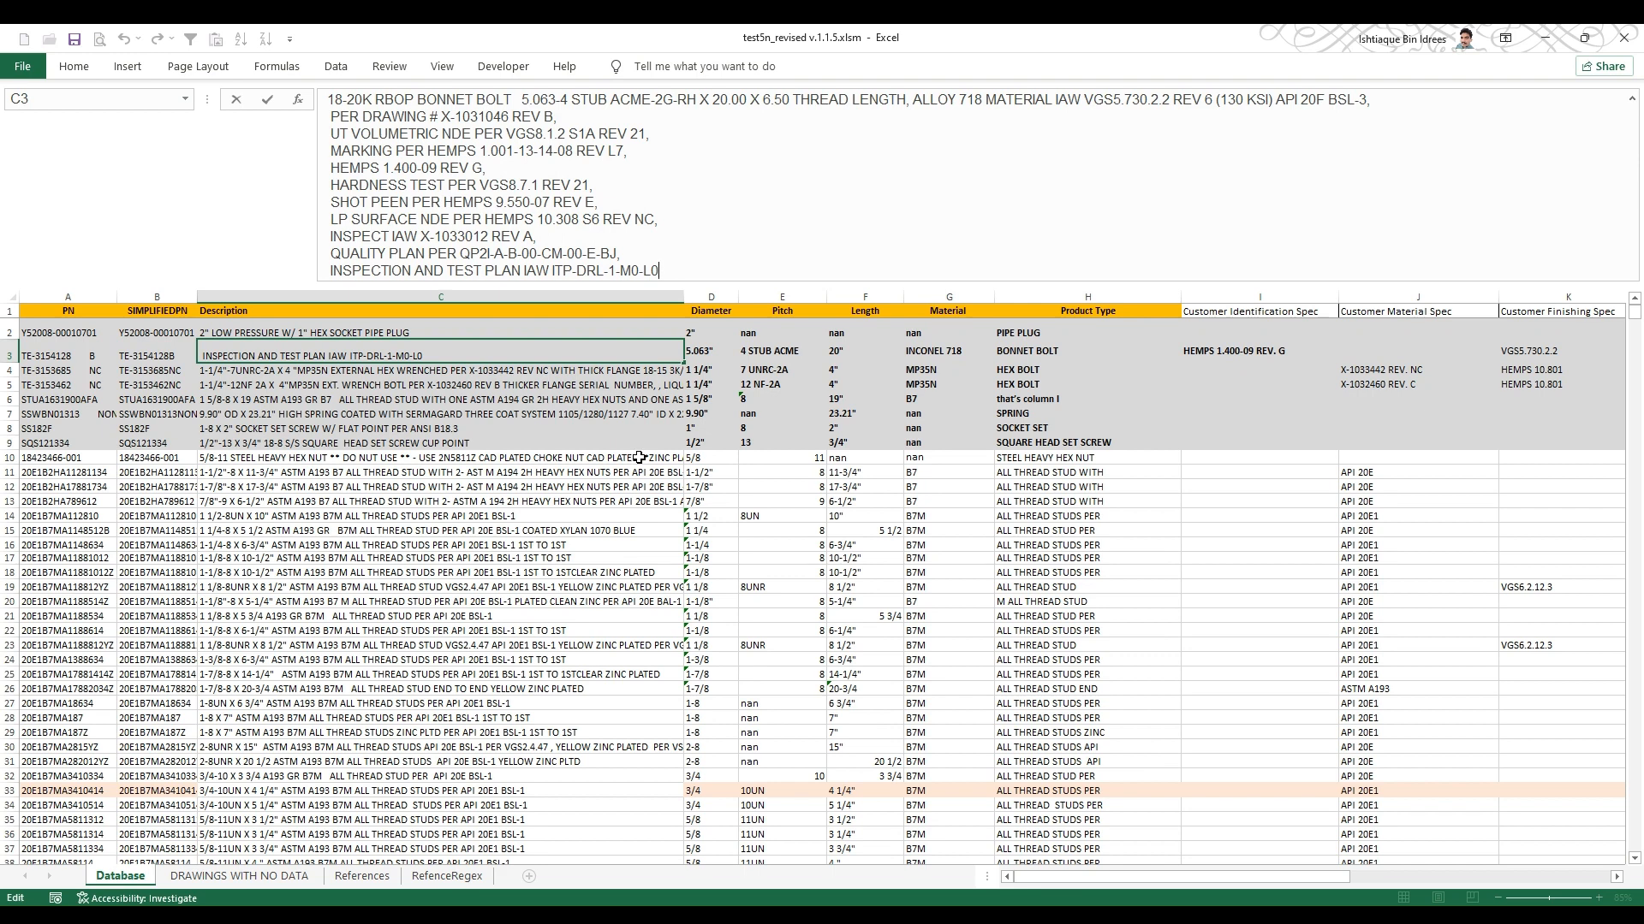
# Examine the reference patterns and their assigned column headings on the RefenceRegex sheet, including the HEMPS, VGS6, VGS2 and VGS8 rows.
pyautogui.click(552, 514)
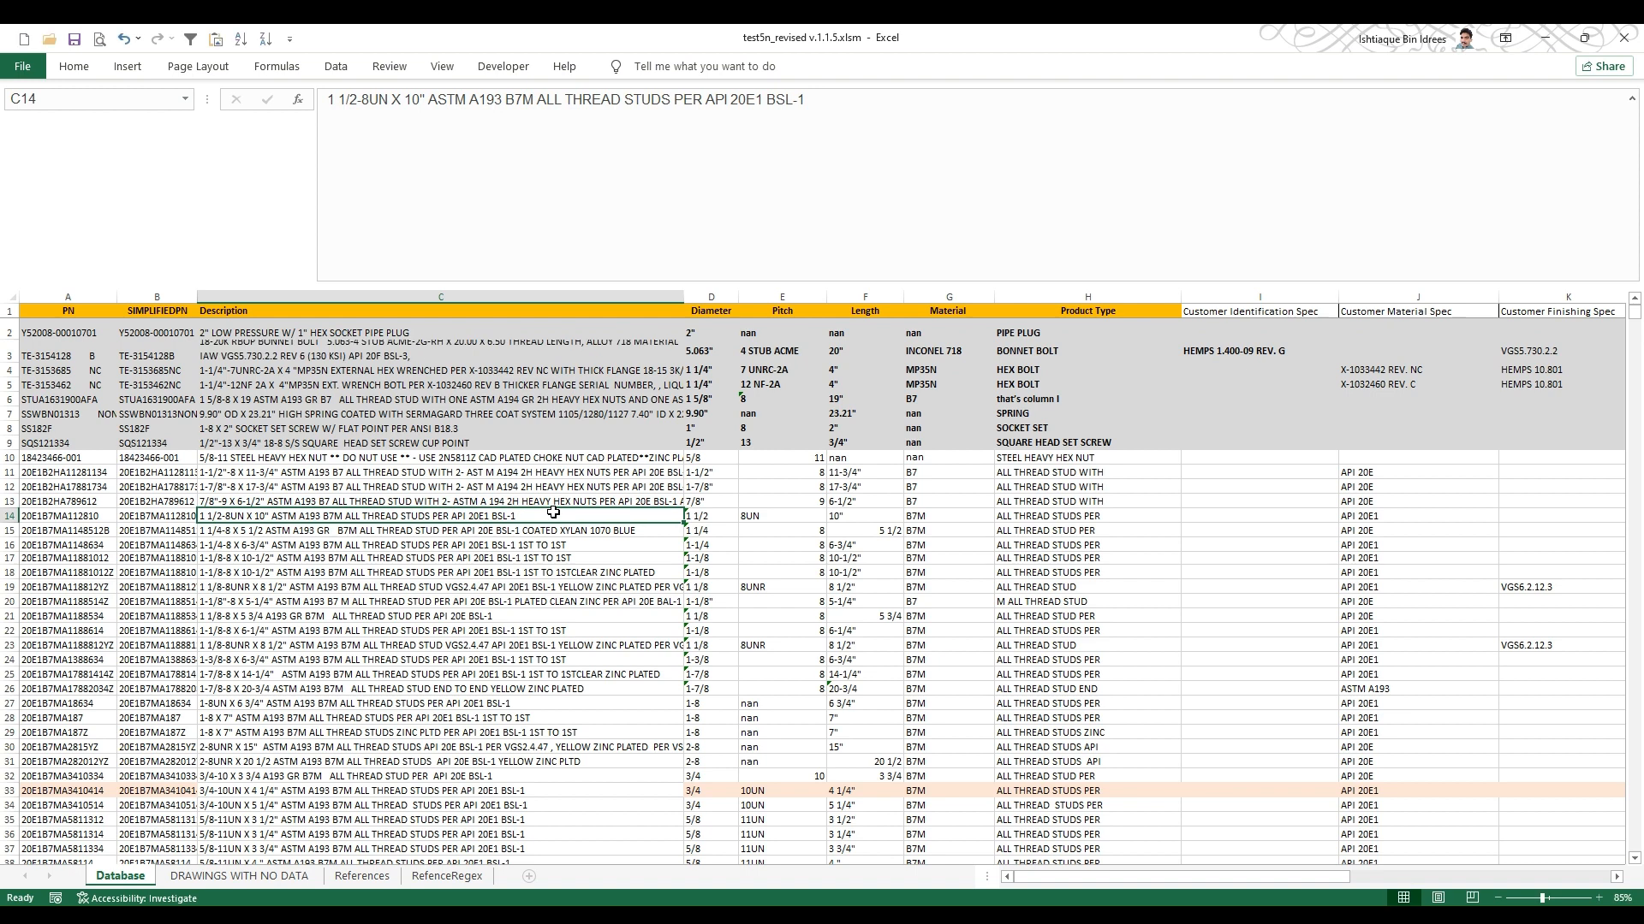
pyautogui.click(447, 875)
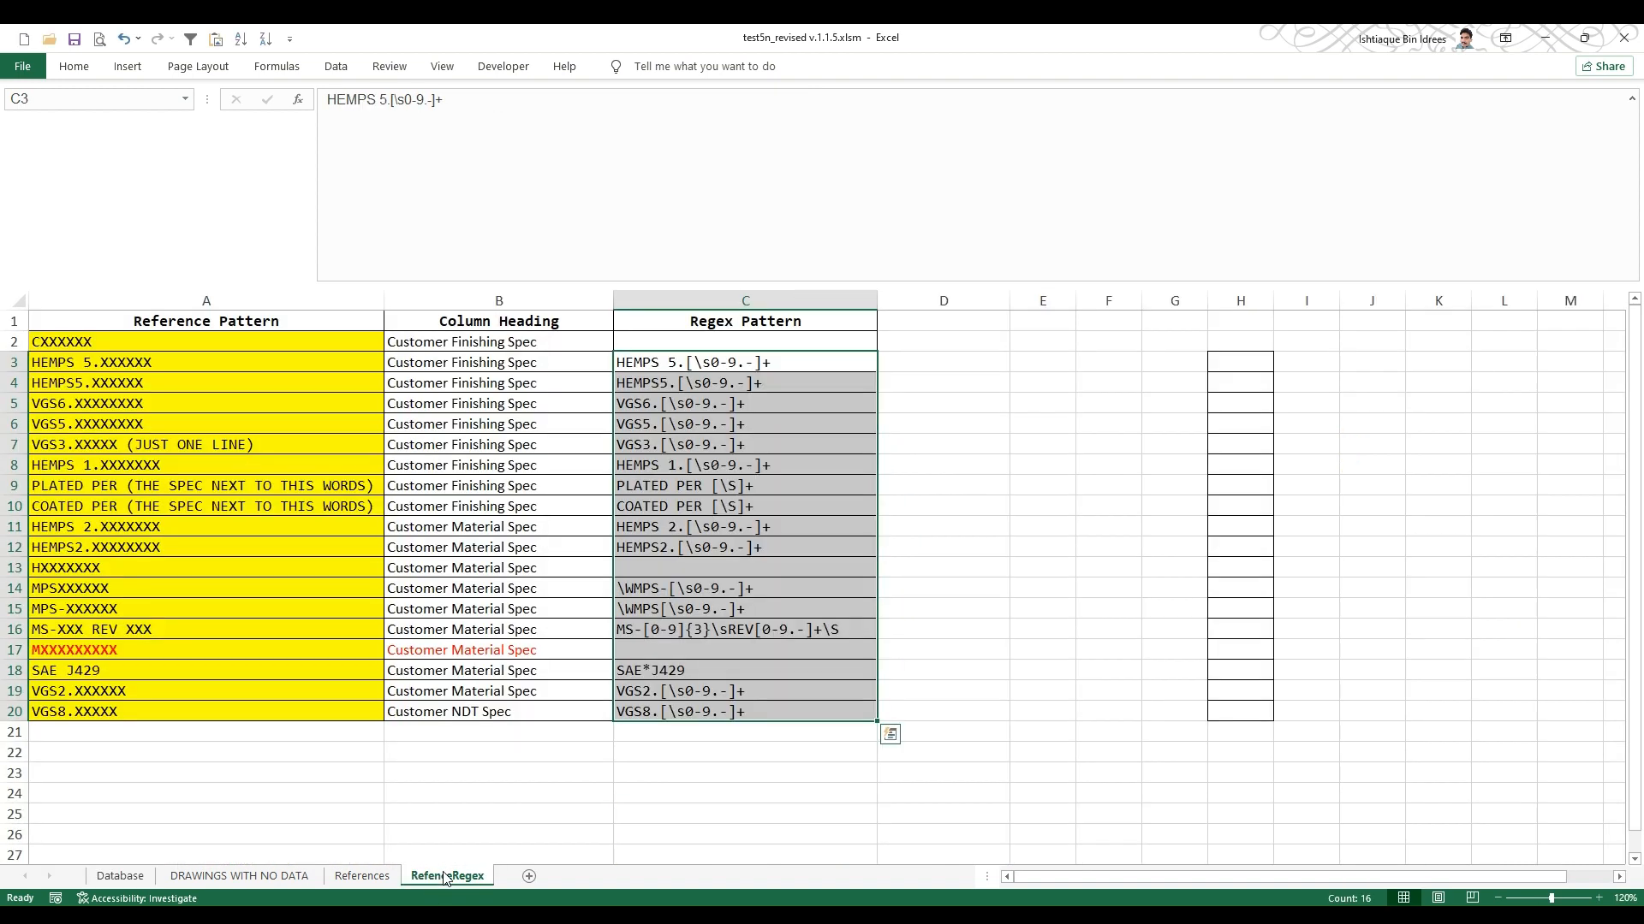
pyautogui.click(199, 362)
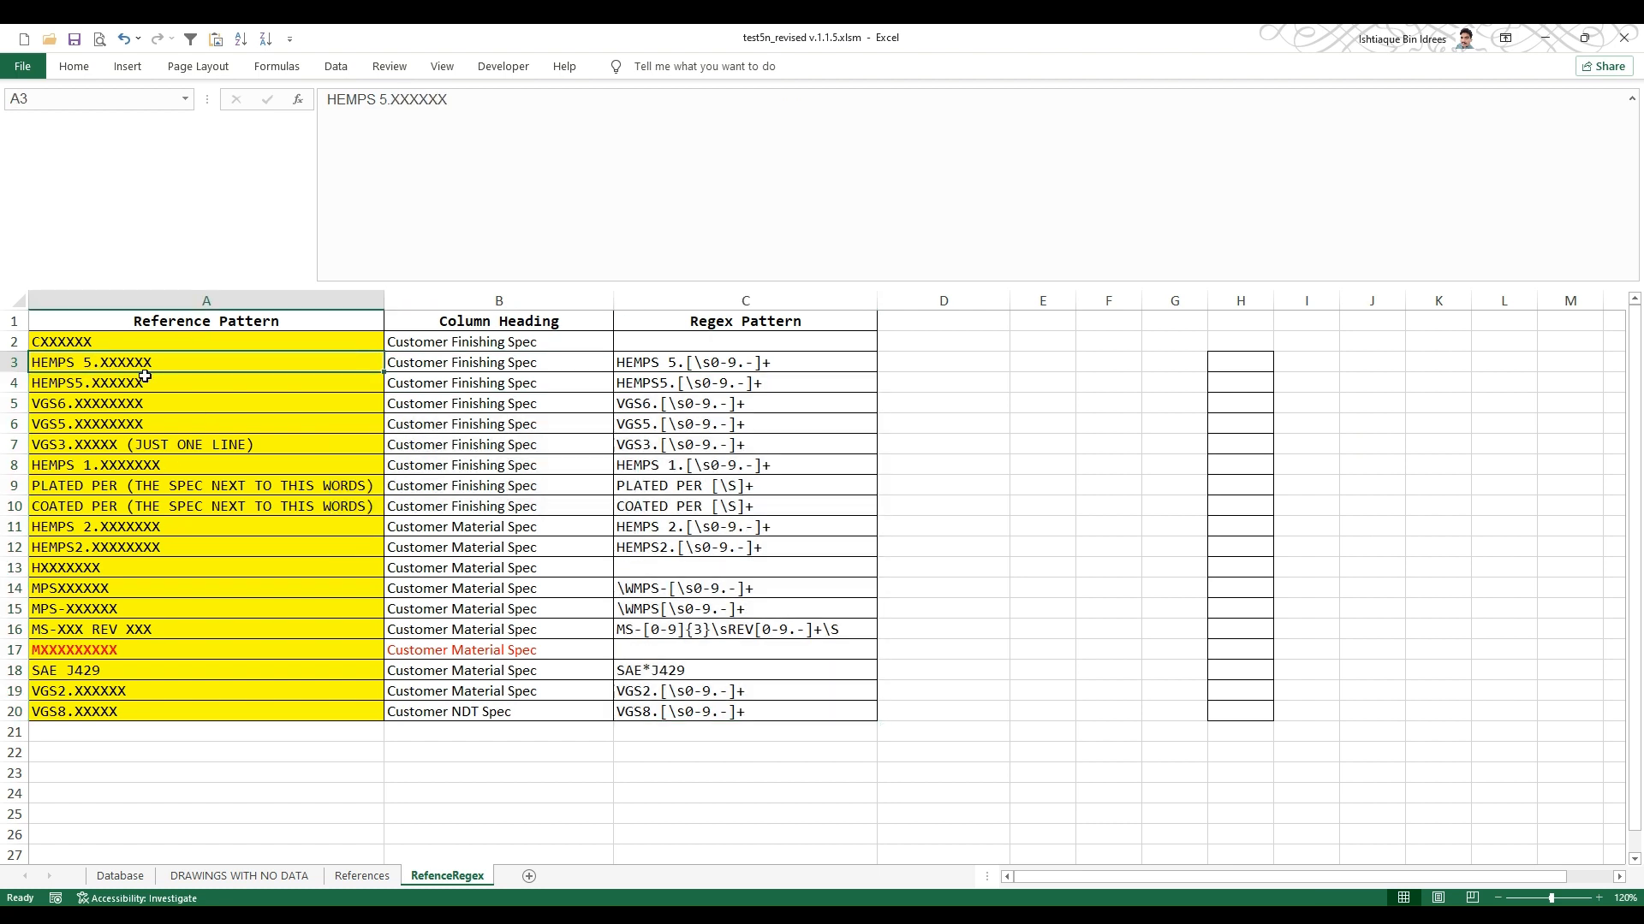
pyautogui.click(115, 385)
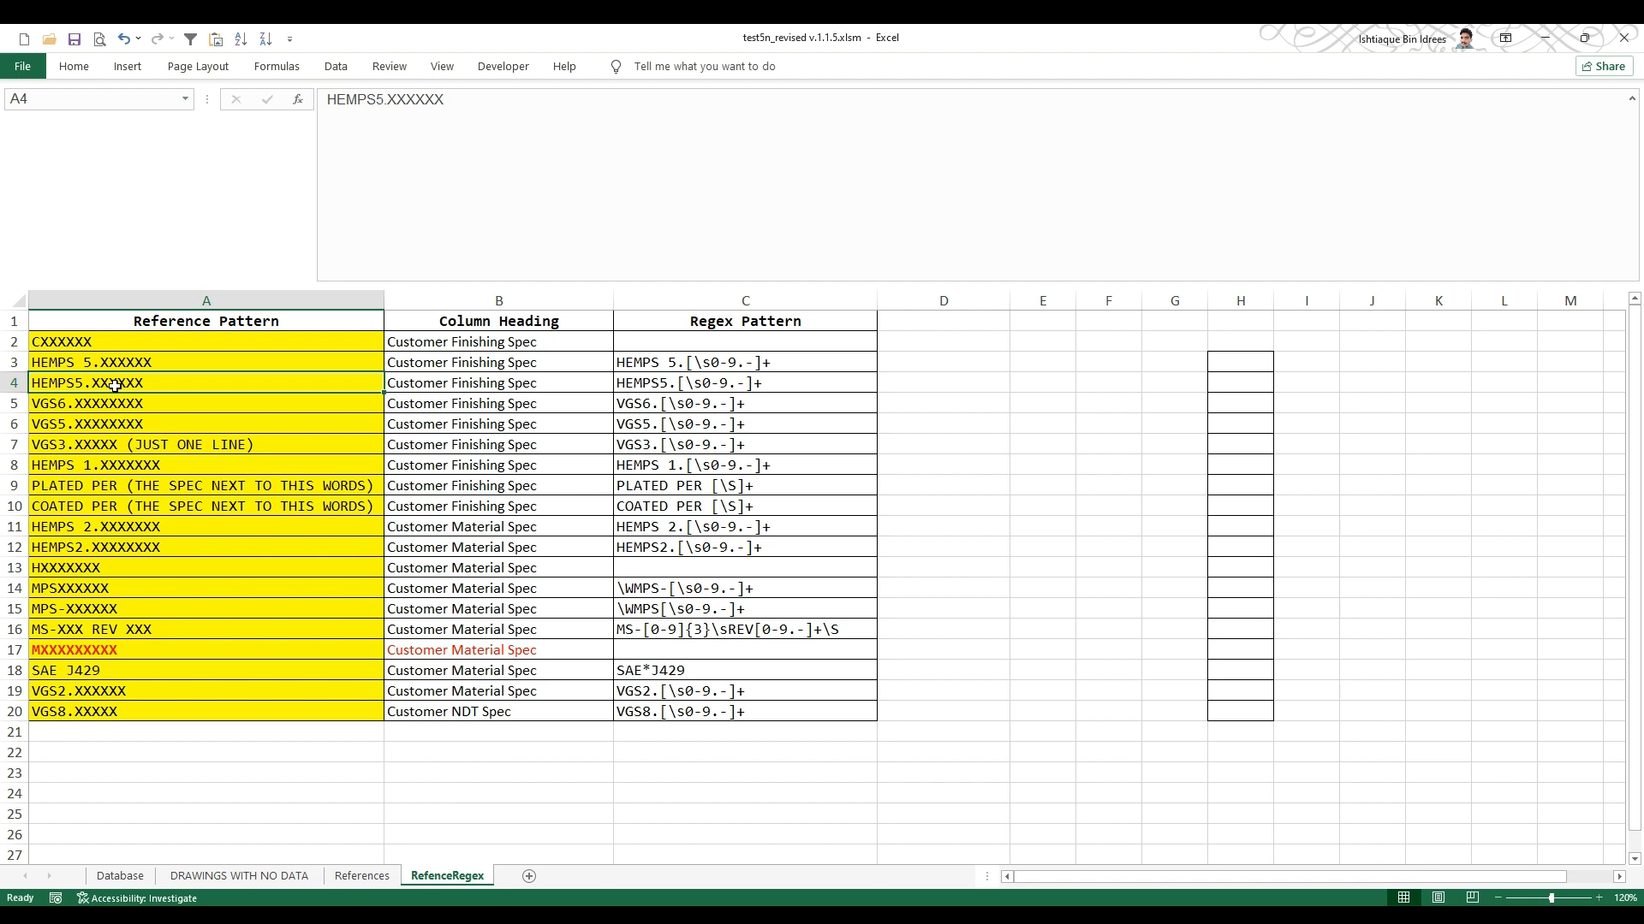
pyautogui.click(445, 380)
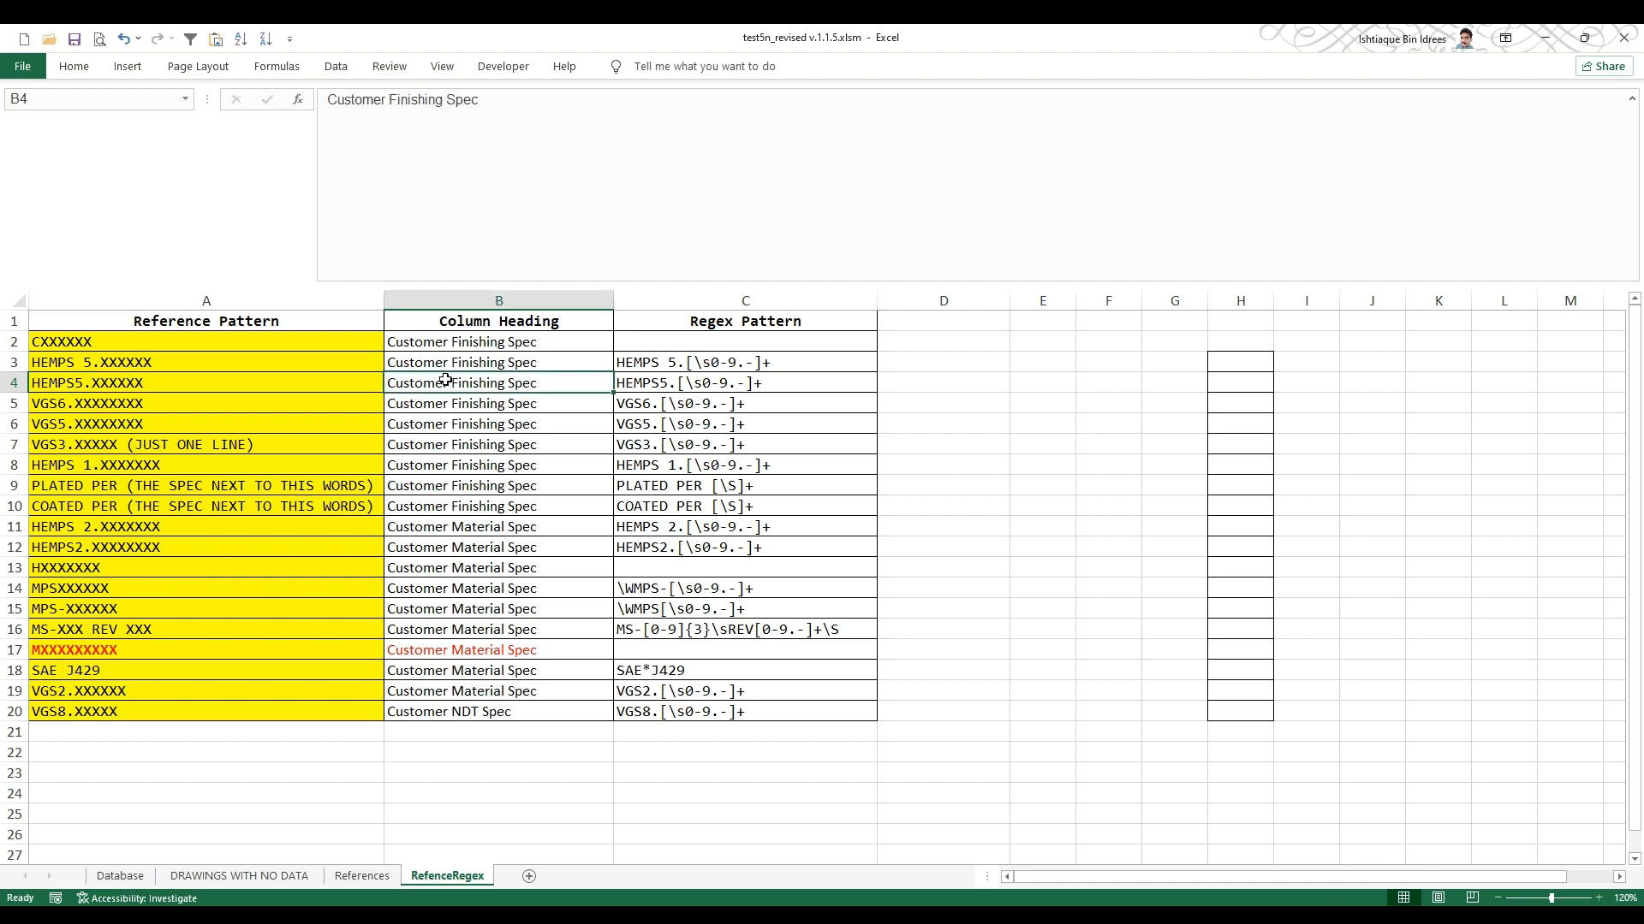
pyautogui.click(123, 408)
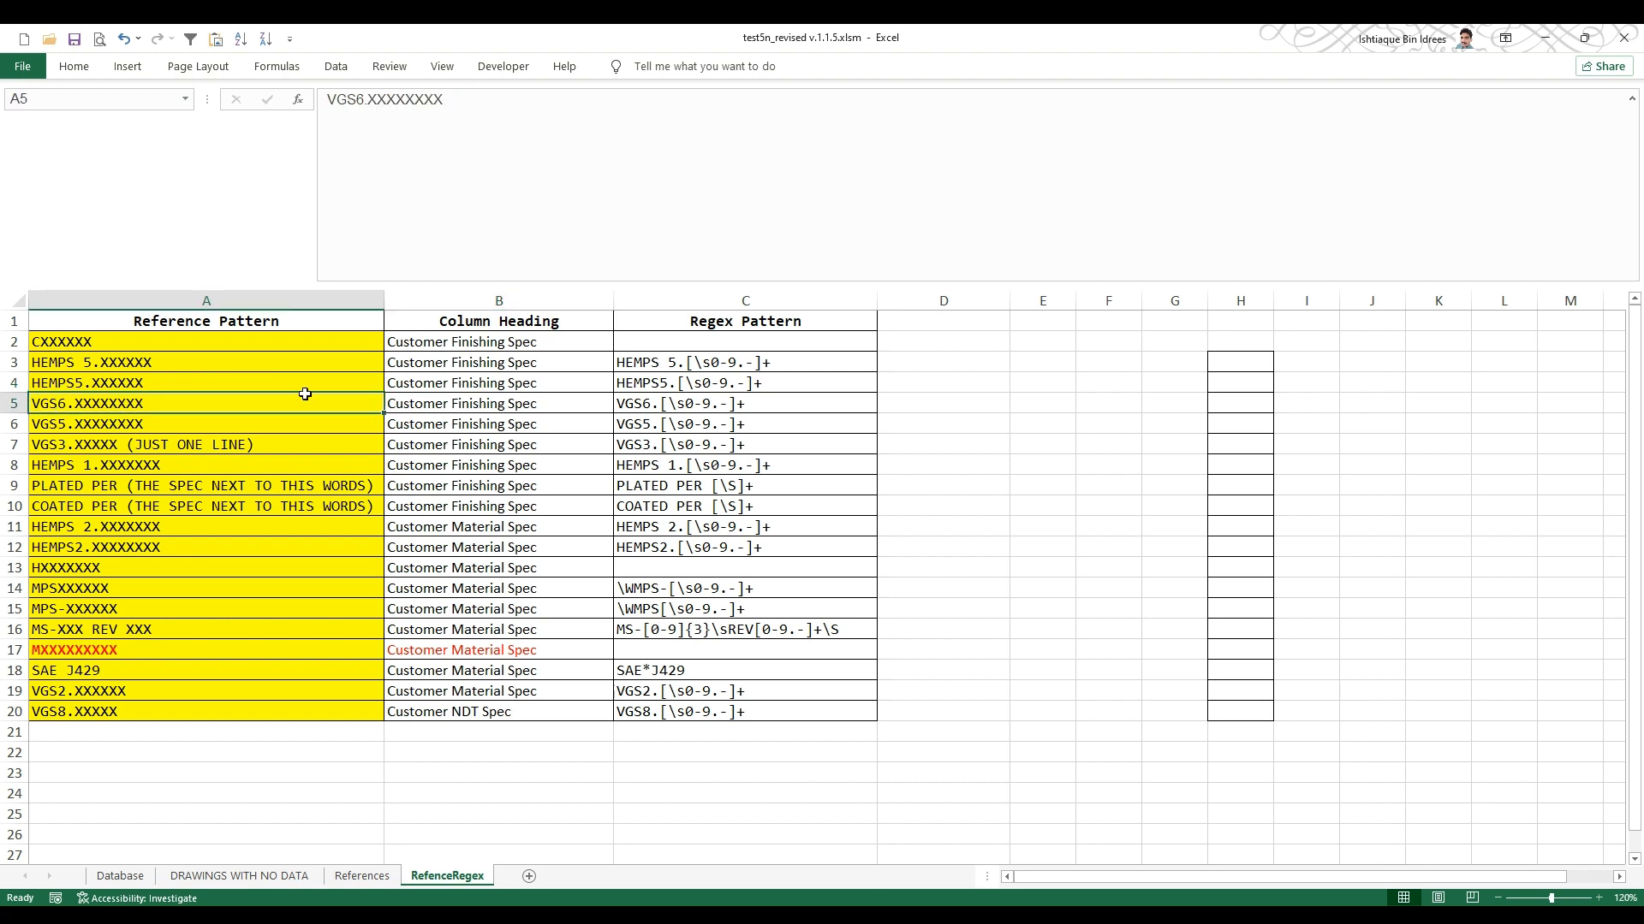
pyautogui.moveTo(305, 394); pyautogui.dragTo(447, 406)
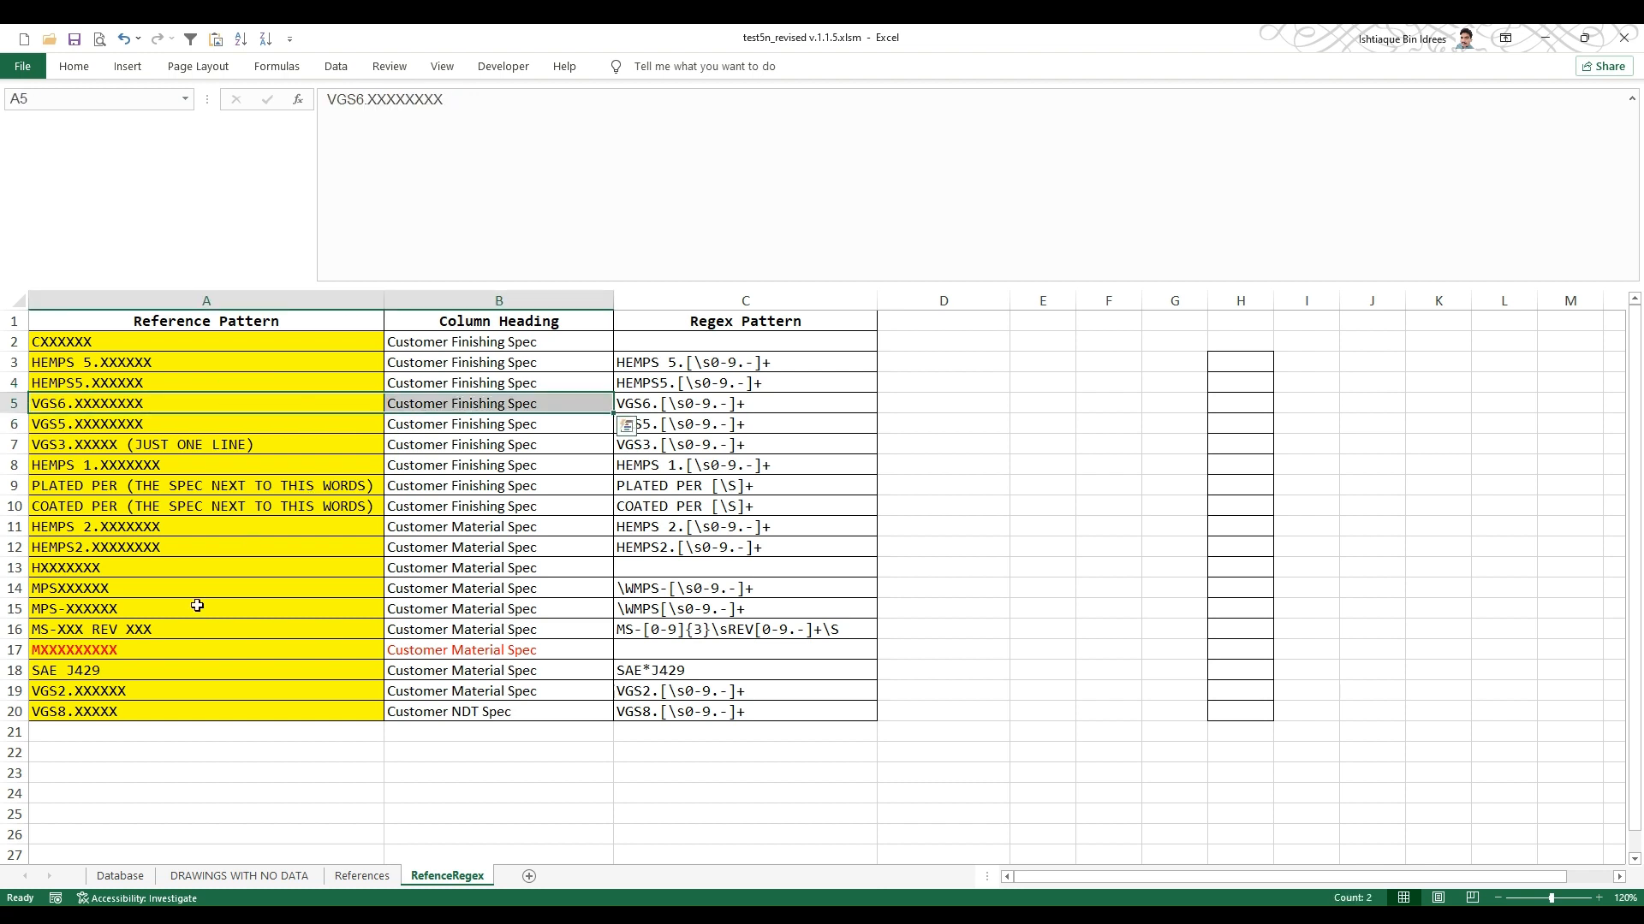
pyautogui.click(131, 694)
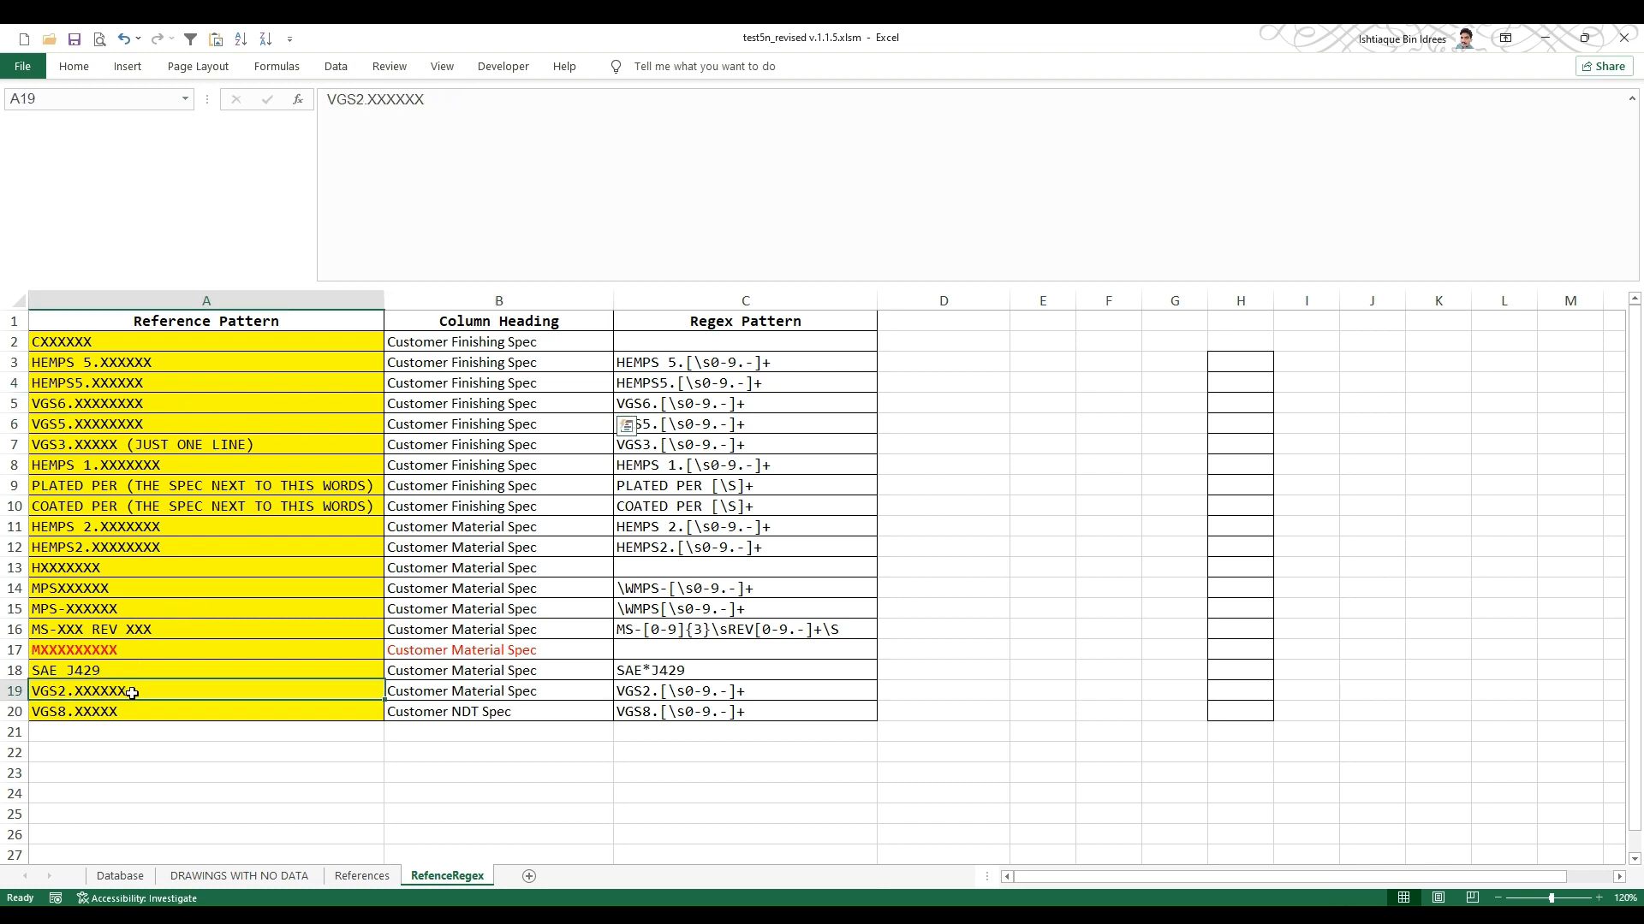
pyautogui.moveTo(131, 693)
pyautogui.mouseDown()
pyautogui.moveTo(271, 676)
pyautogui.moveTo(464, 689)
pyautogui.mouseUp()
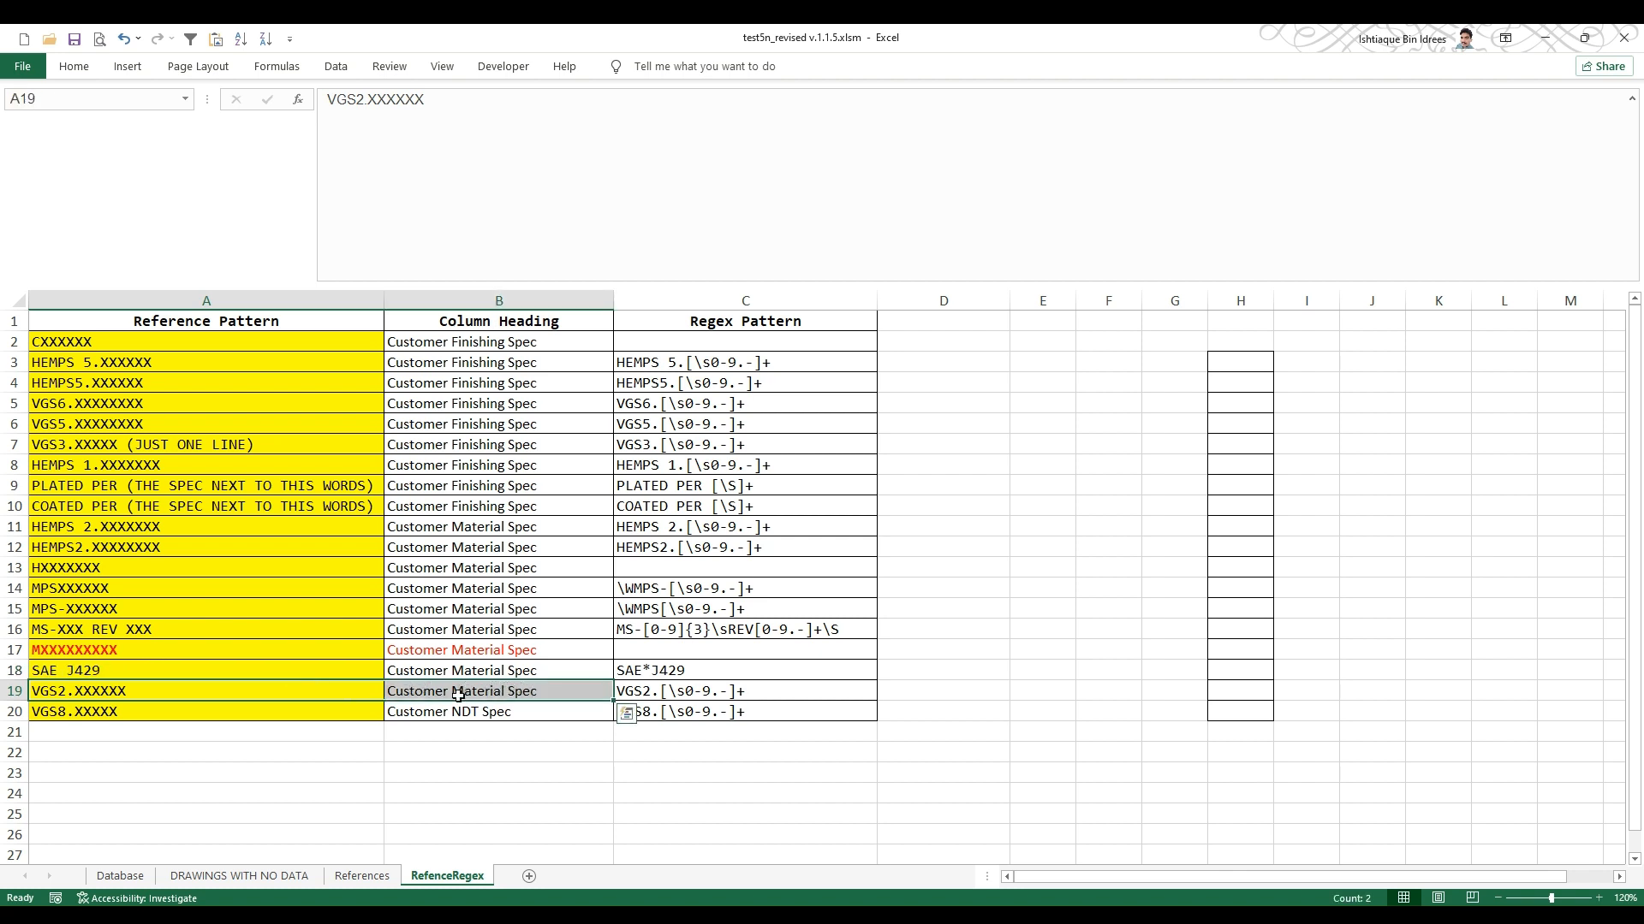
pyautogui.click(285, 722)
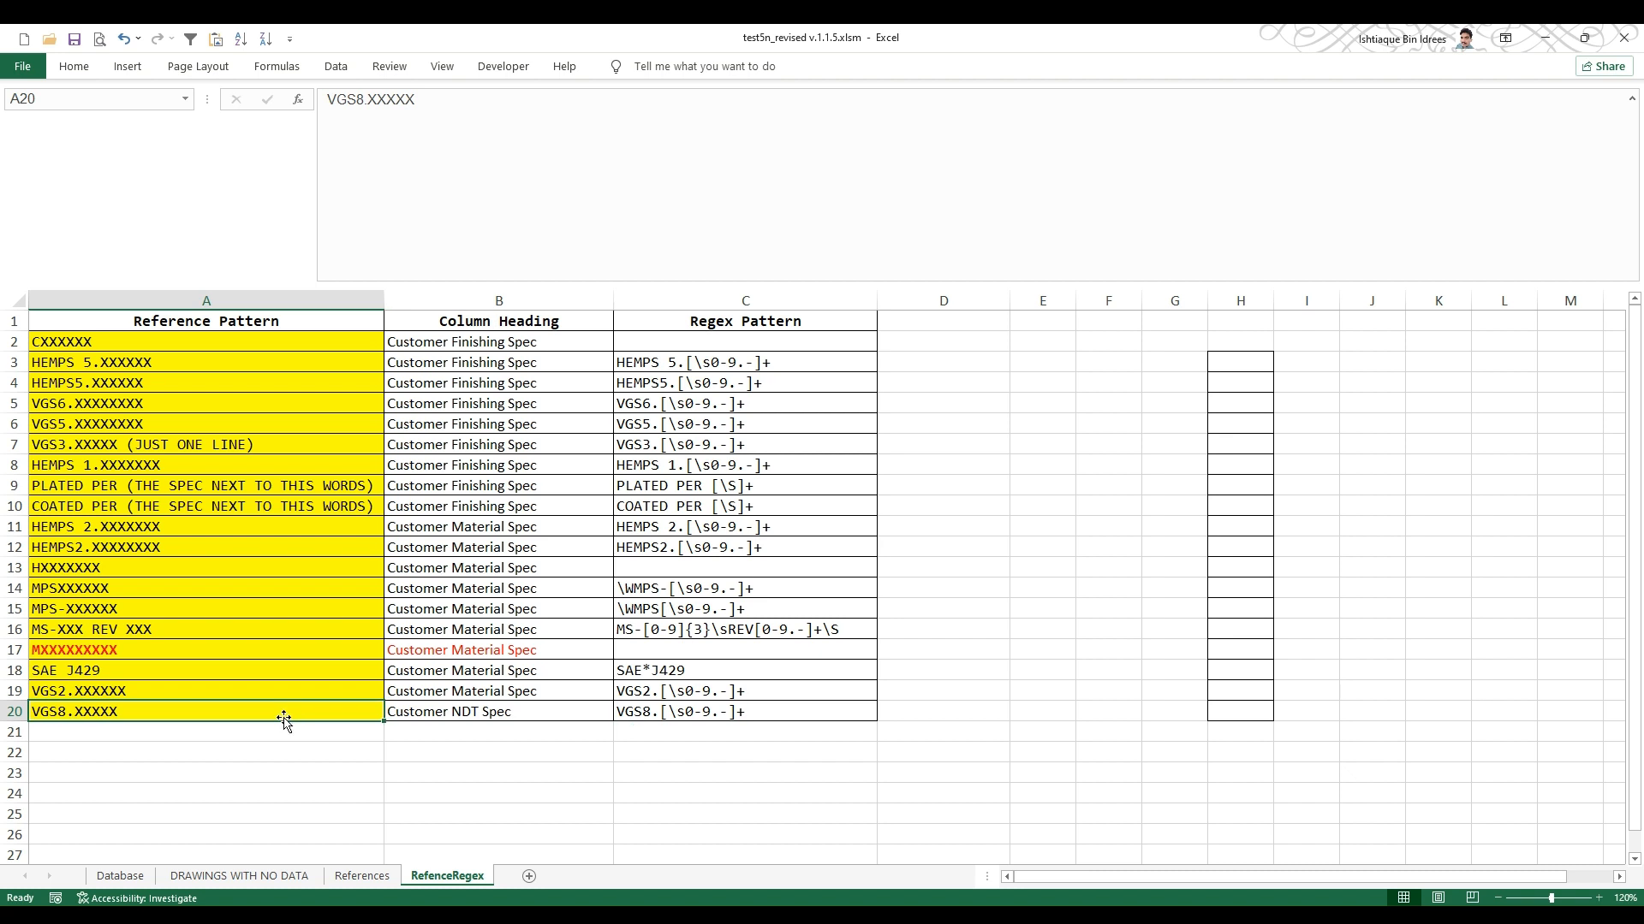
pyautogui.click(424, 722)
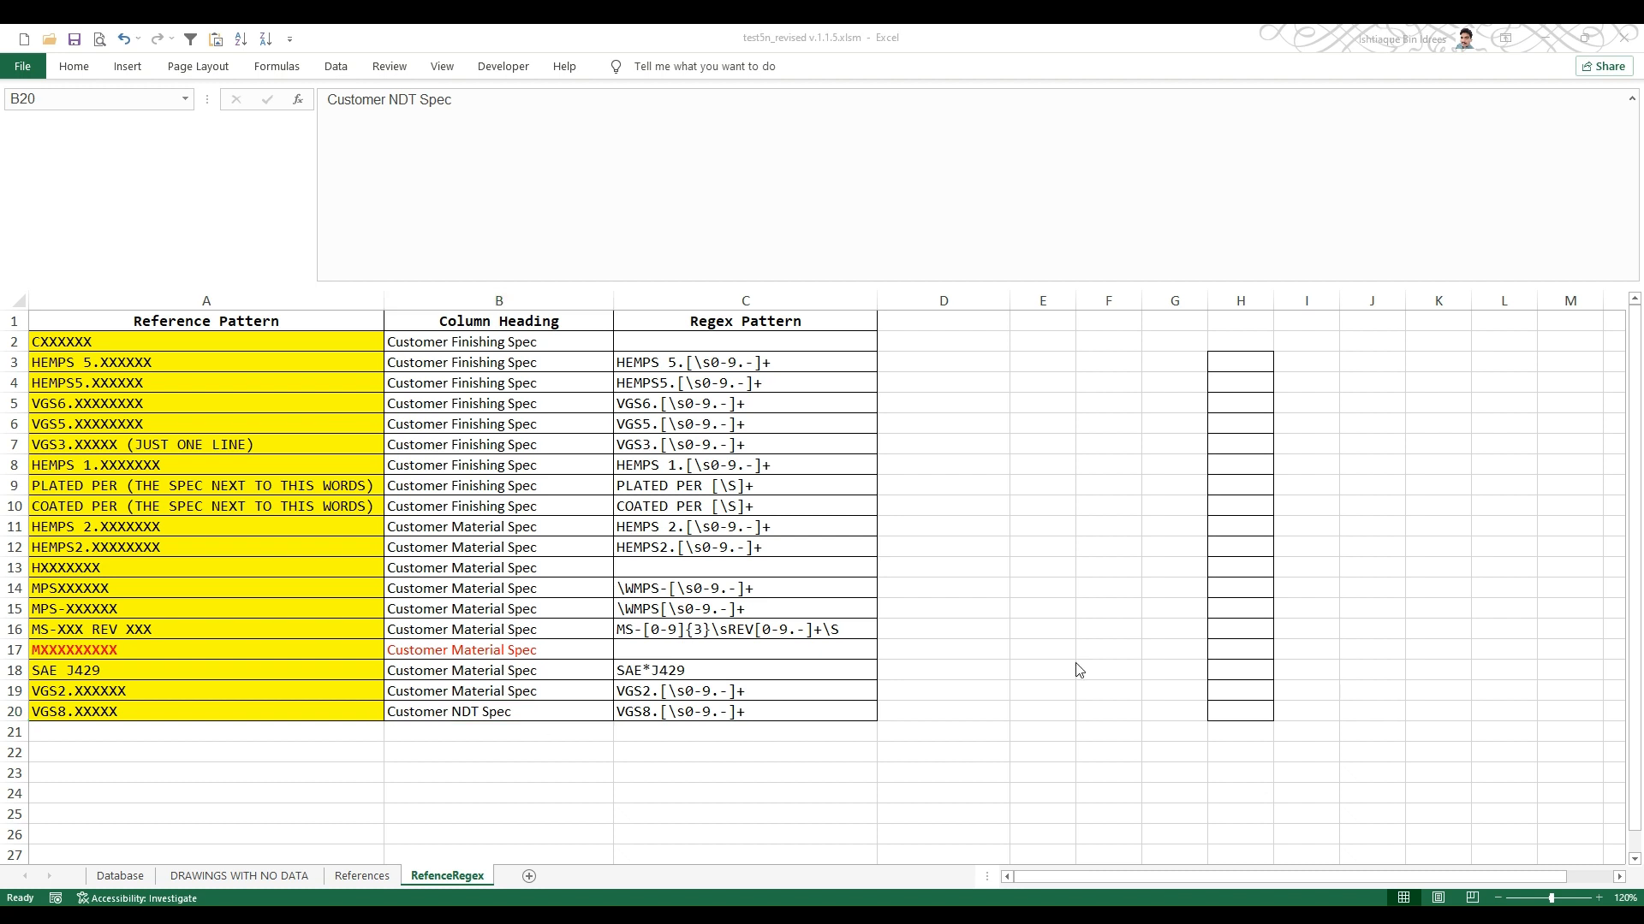
# Shrink the formula bar to a single line and review the regex patterns for the VGS6 and VGS8 references.
pyautogui.click(639, 400)
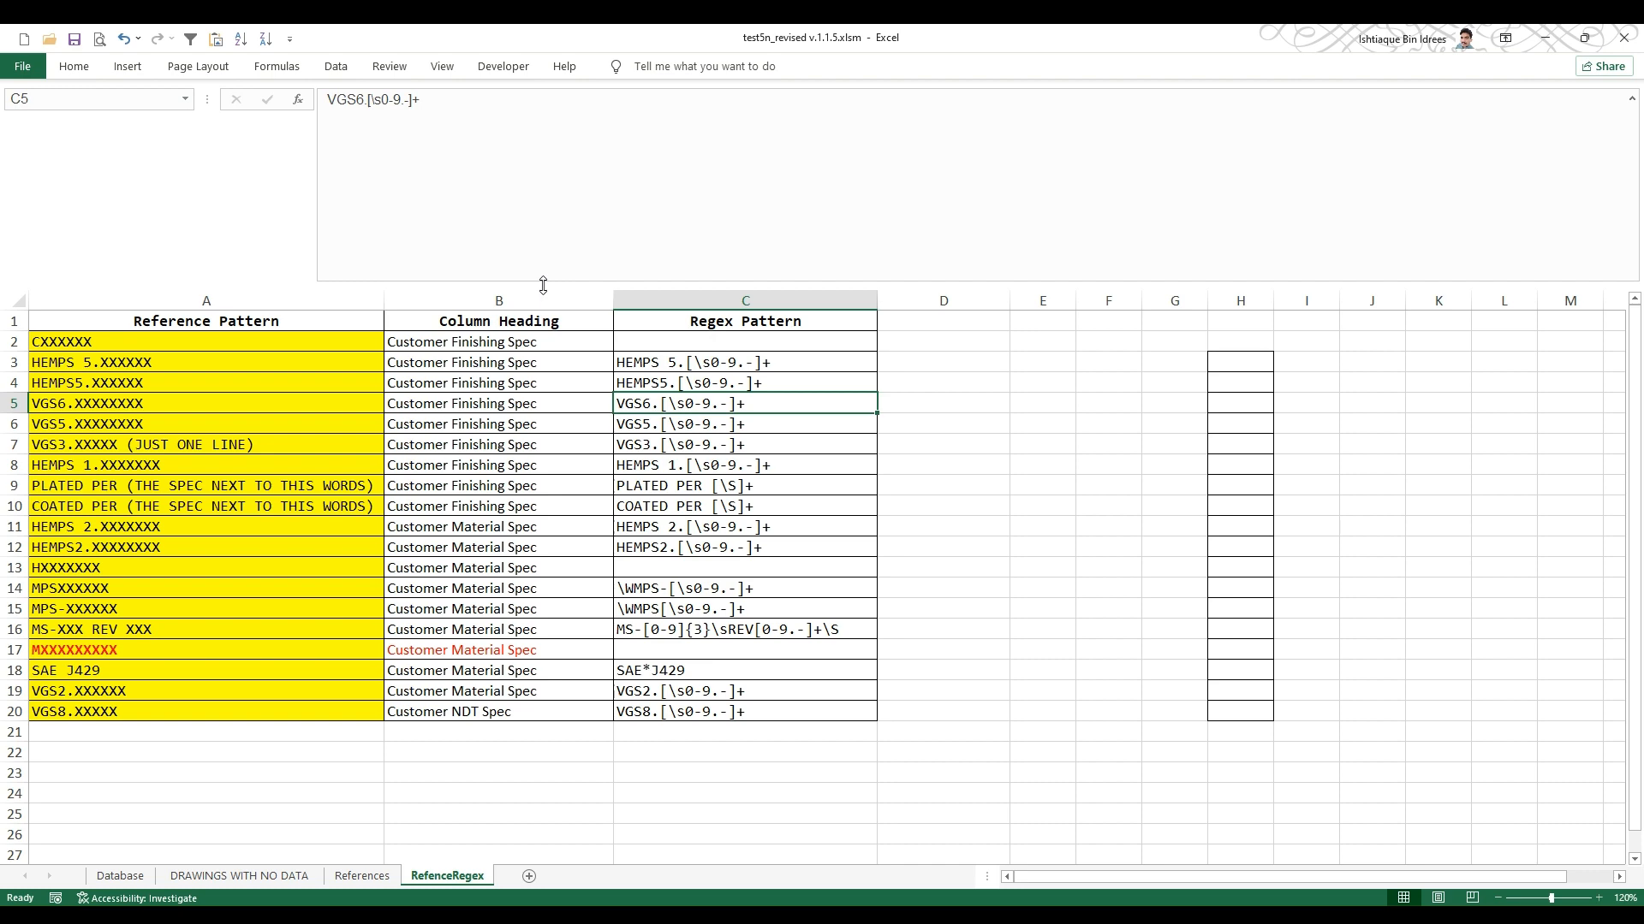
pyautogui.moveTo(543, 282); pyautogui.dragTo(569, 118)
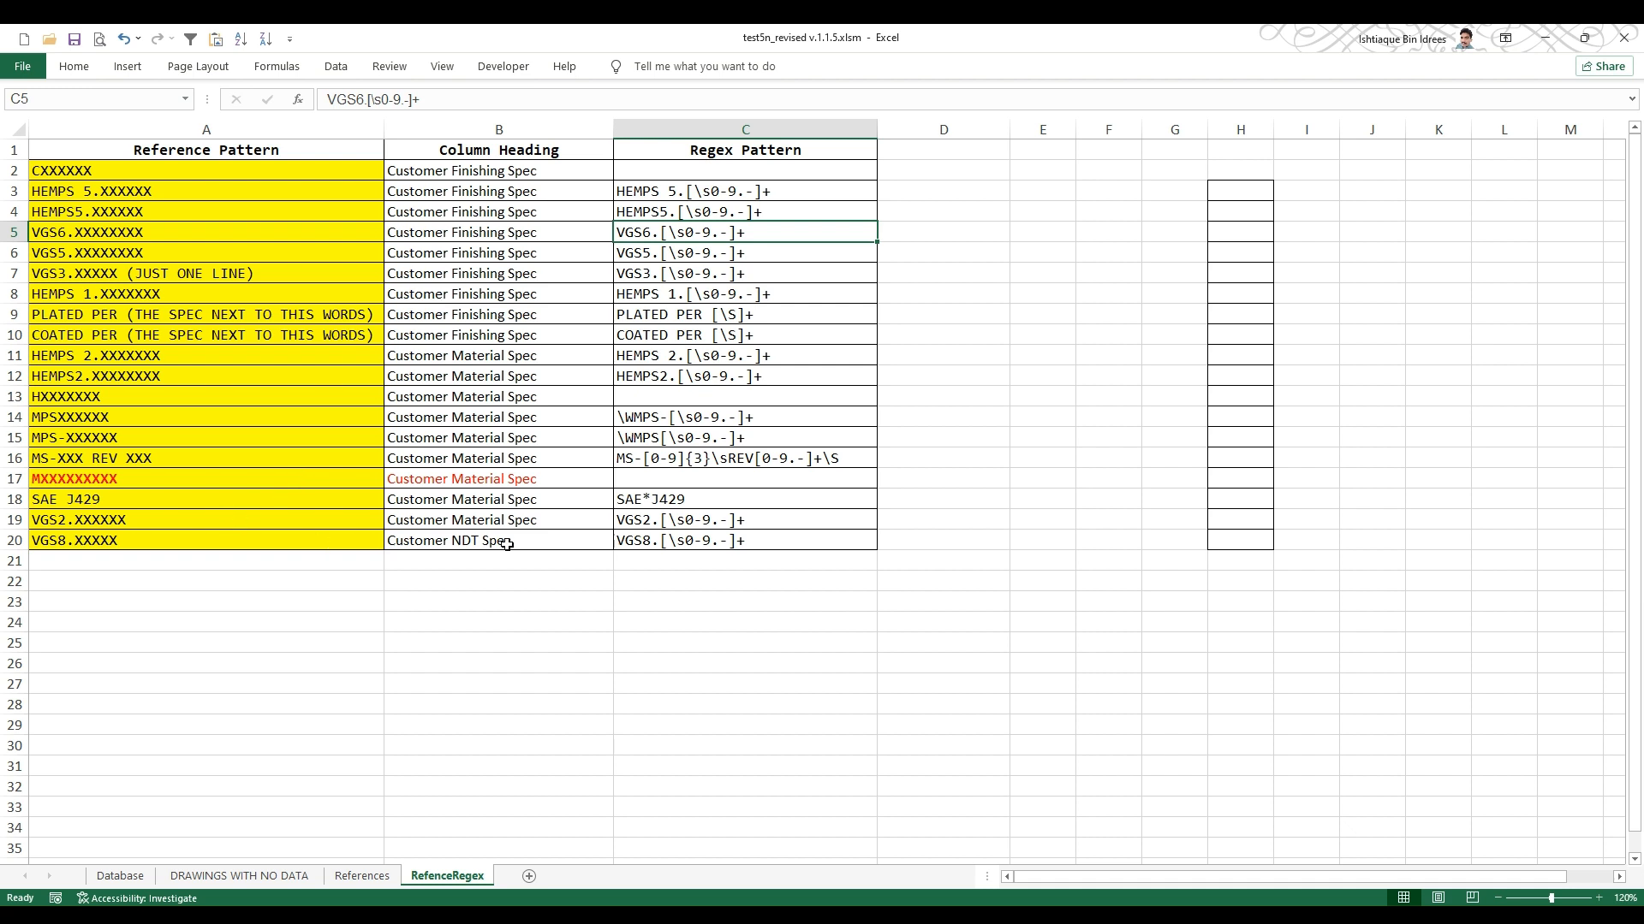
pyautogui.click(665, 546)
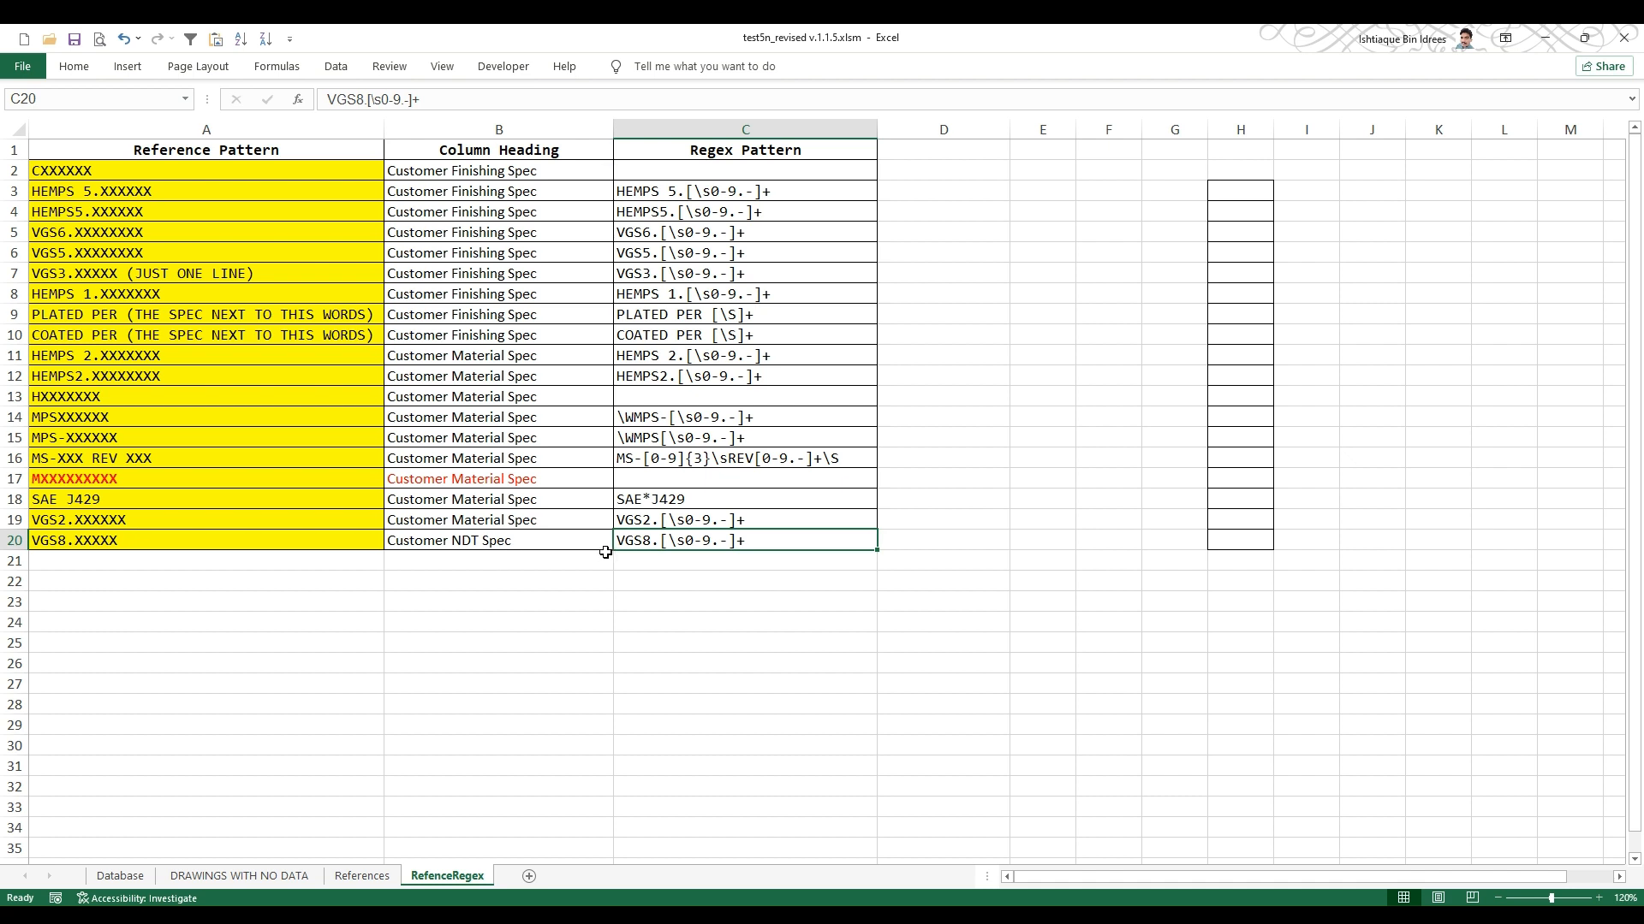
pyautogui.click(496, 544)
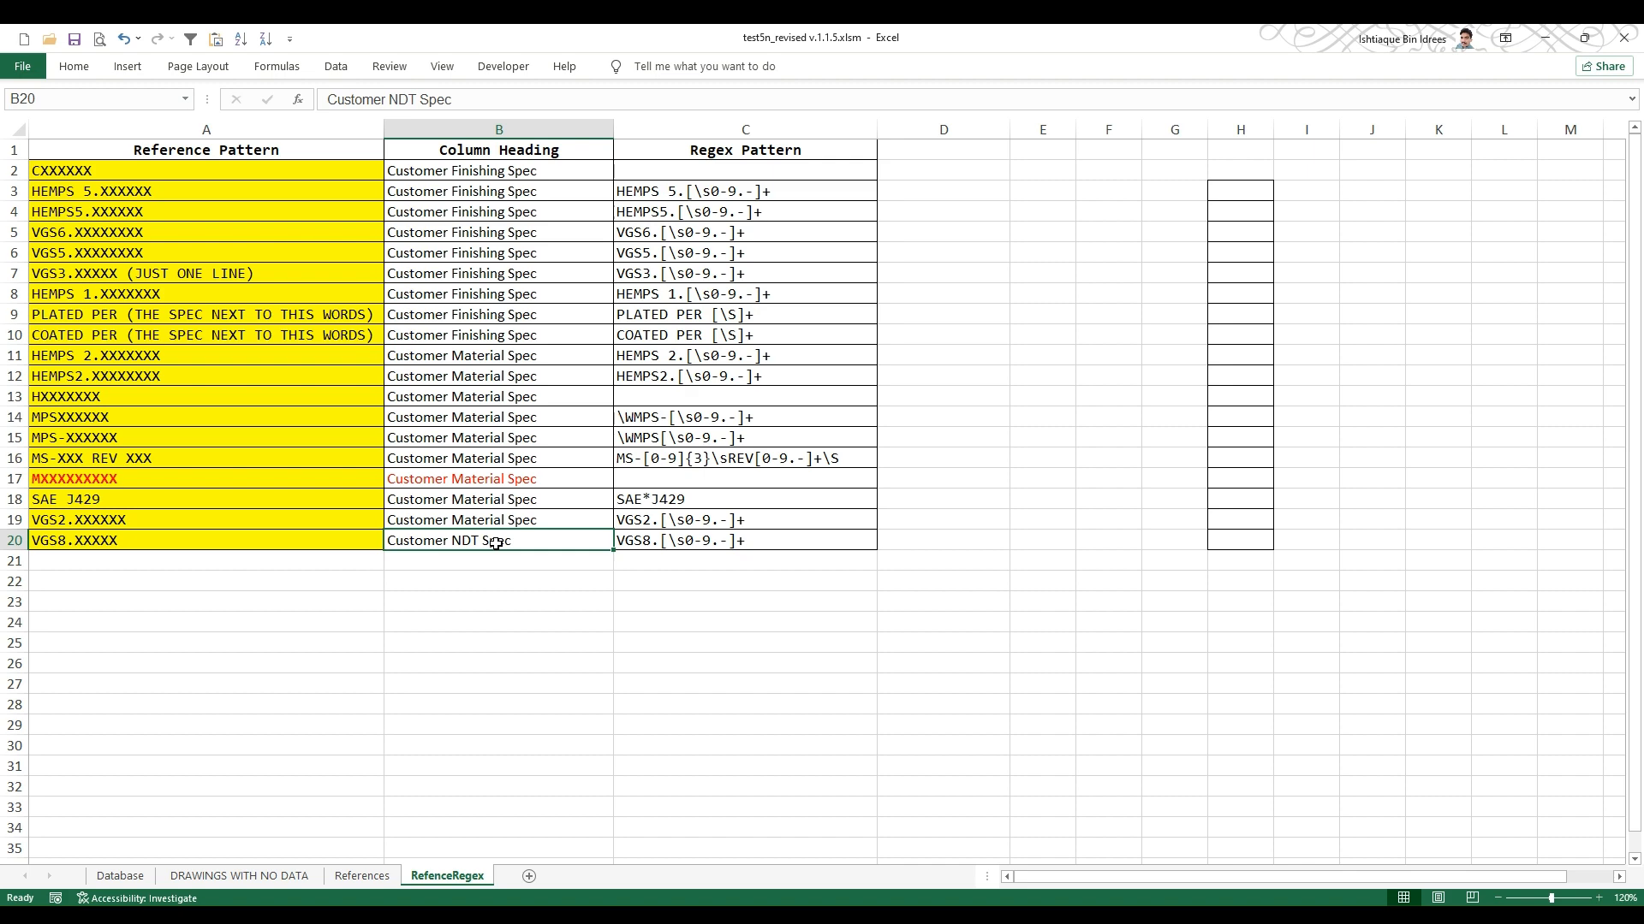
# Enlarge the formula bar on the Database sheet and read the full bonnet bolt description in cell C3.
pyautogui.click(128, 877)
pyautogui.click(466, 200)
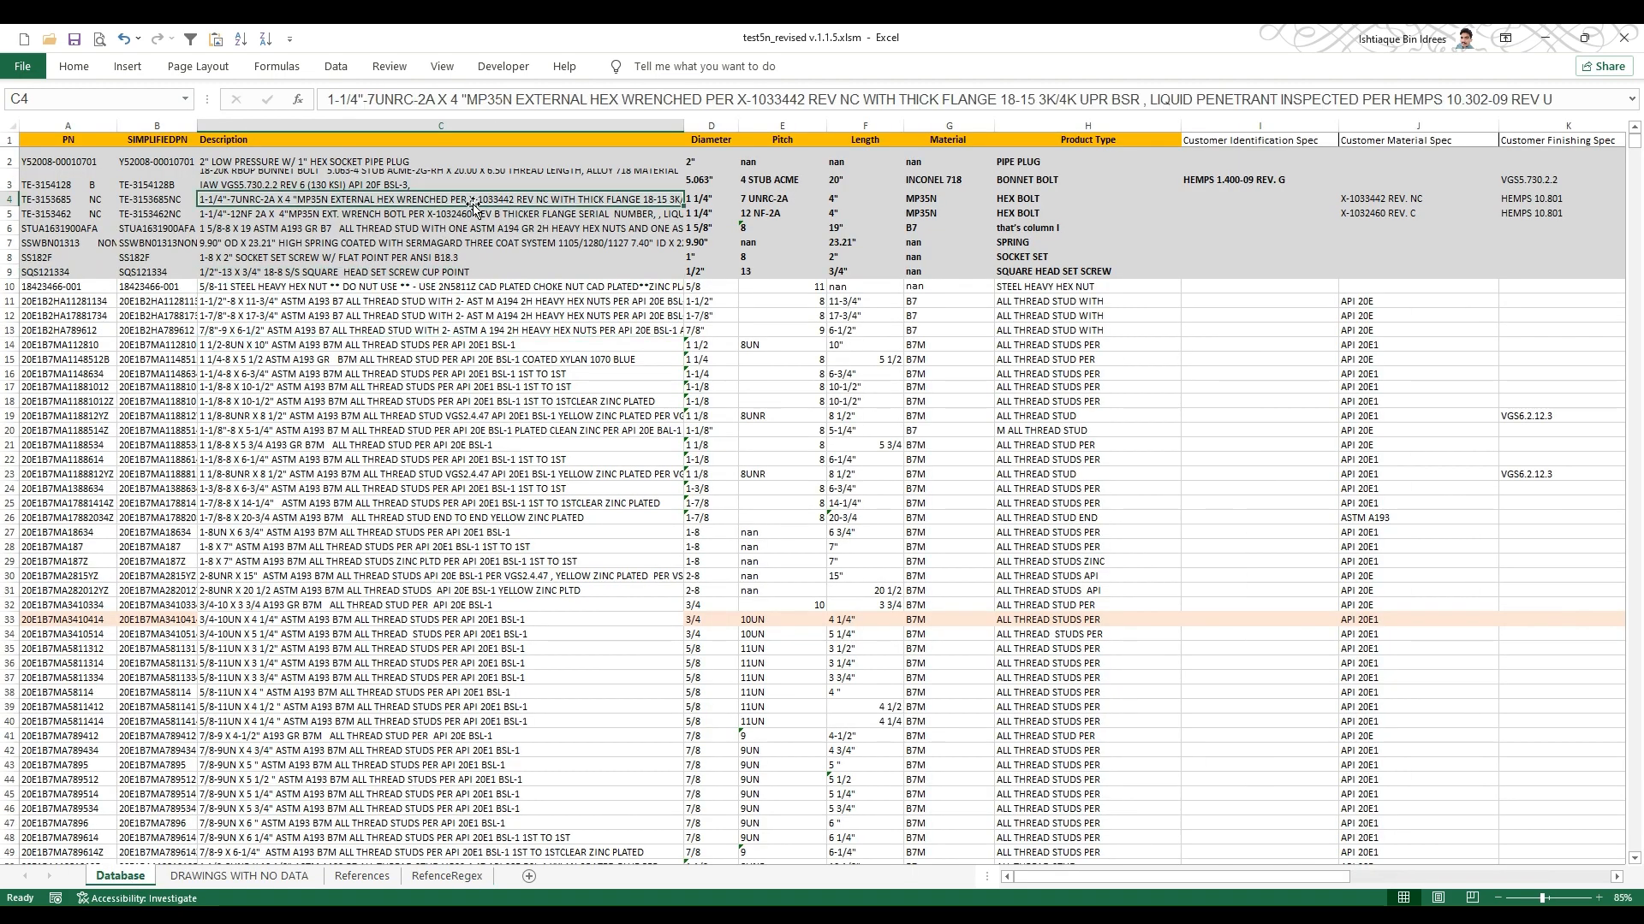
pyautogui.click(428, 163)
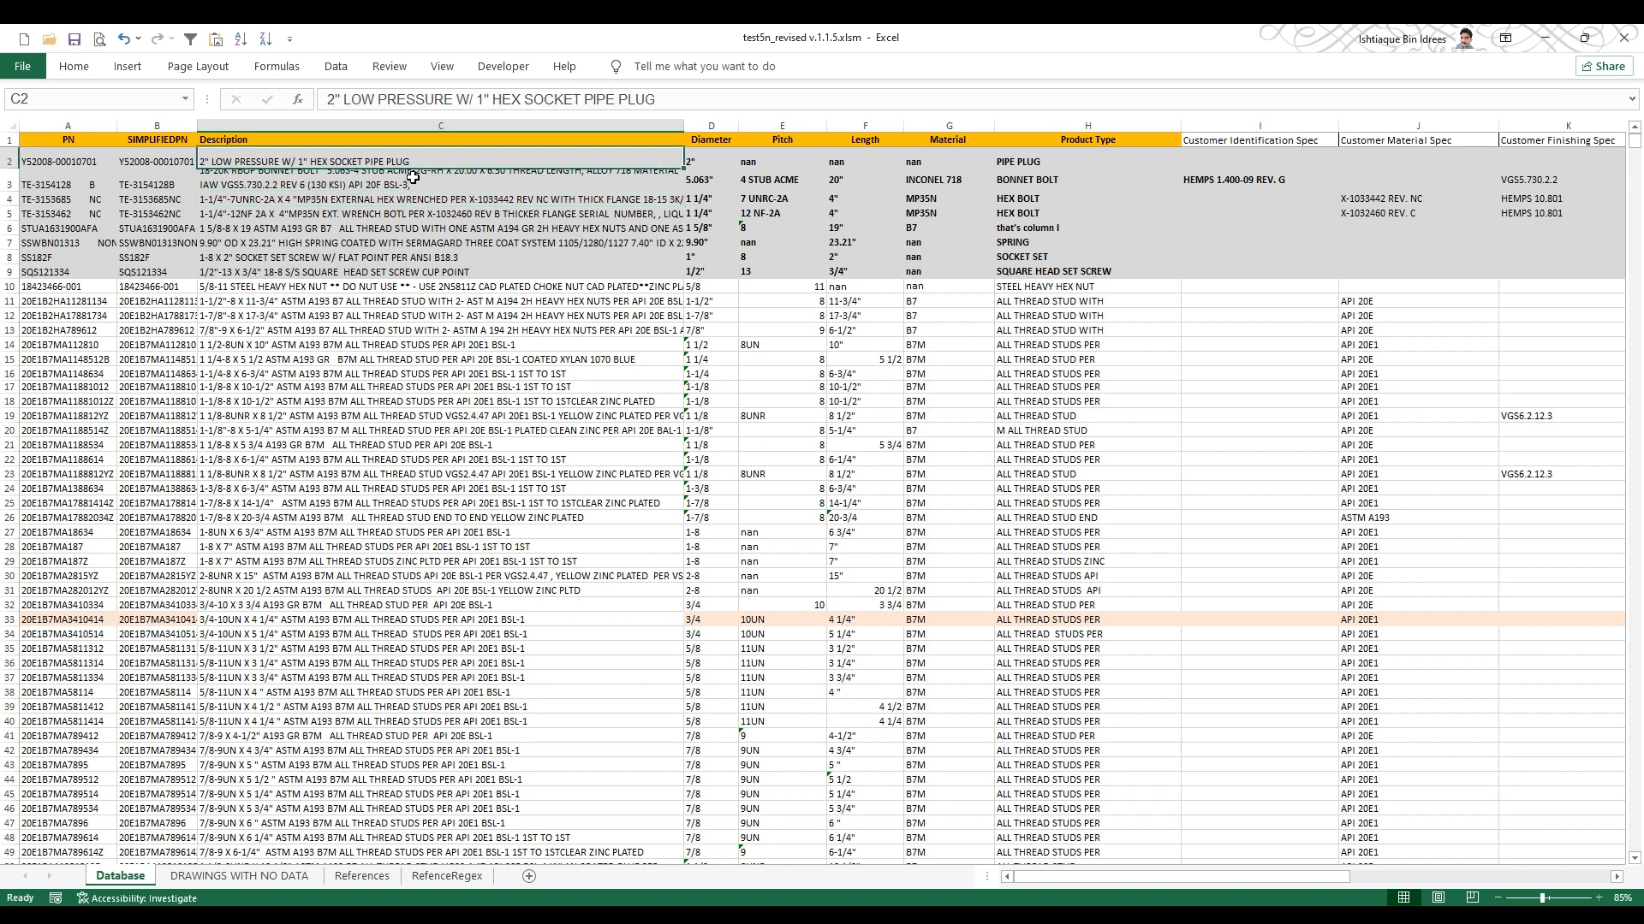
pyautogui.click(410, 182)
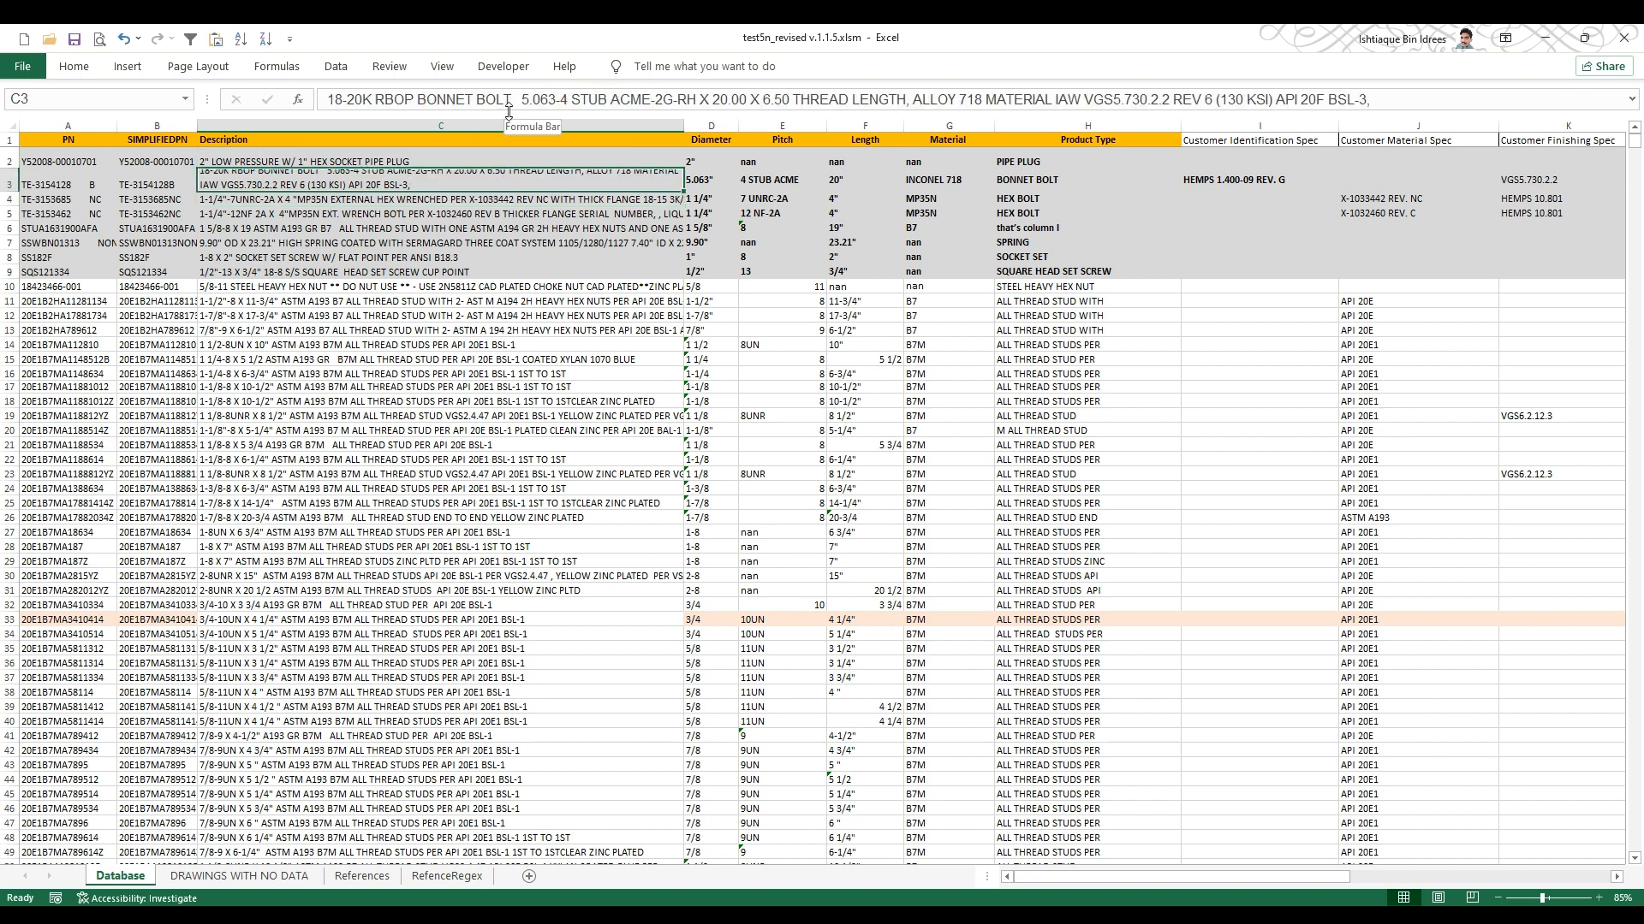
pyautogui.moveTo(509, 112); pyautogui.dragTo(478, 300)
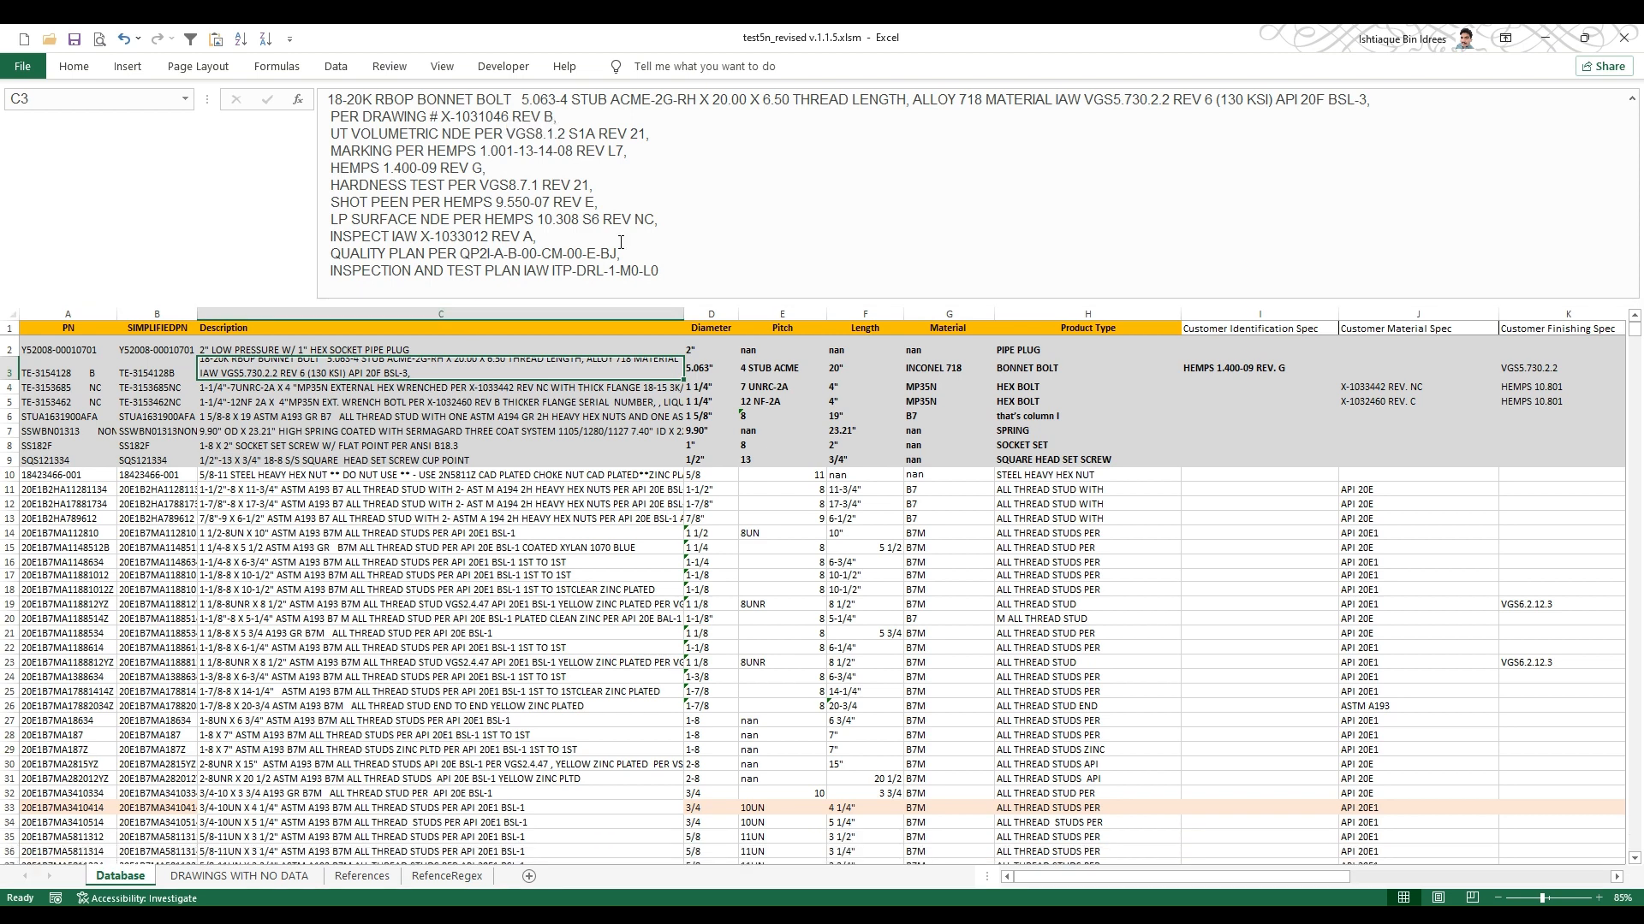
pyautogui.click(670, 271)
pyautogui.moveTo(670, 270); pyautogui.dragTo(322, 100)
pyautogui.click(626, 163)
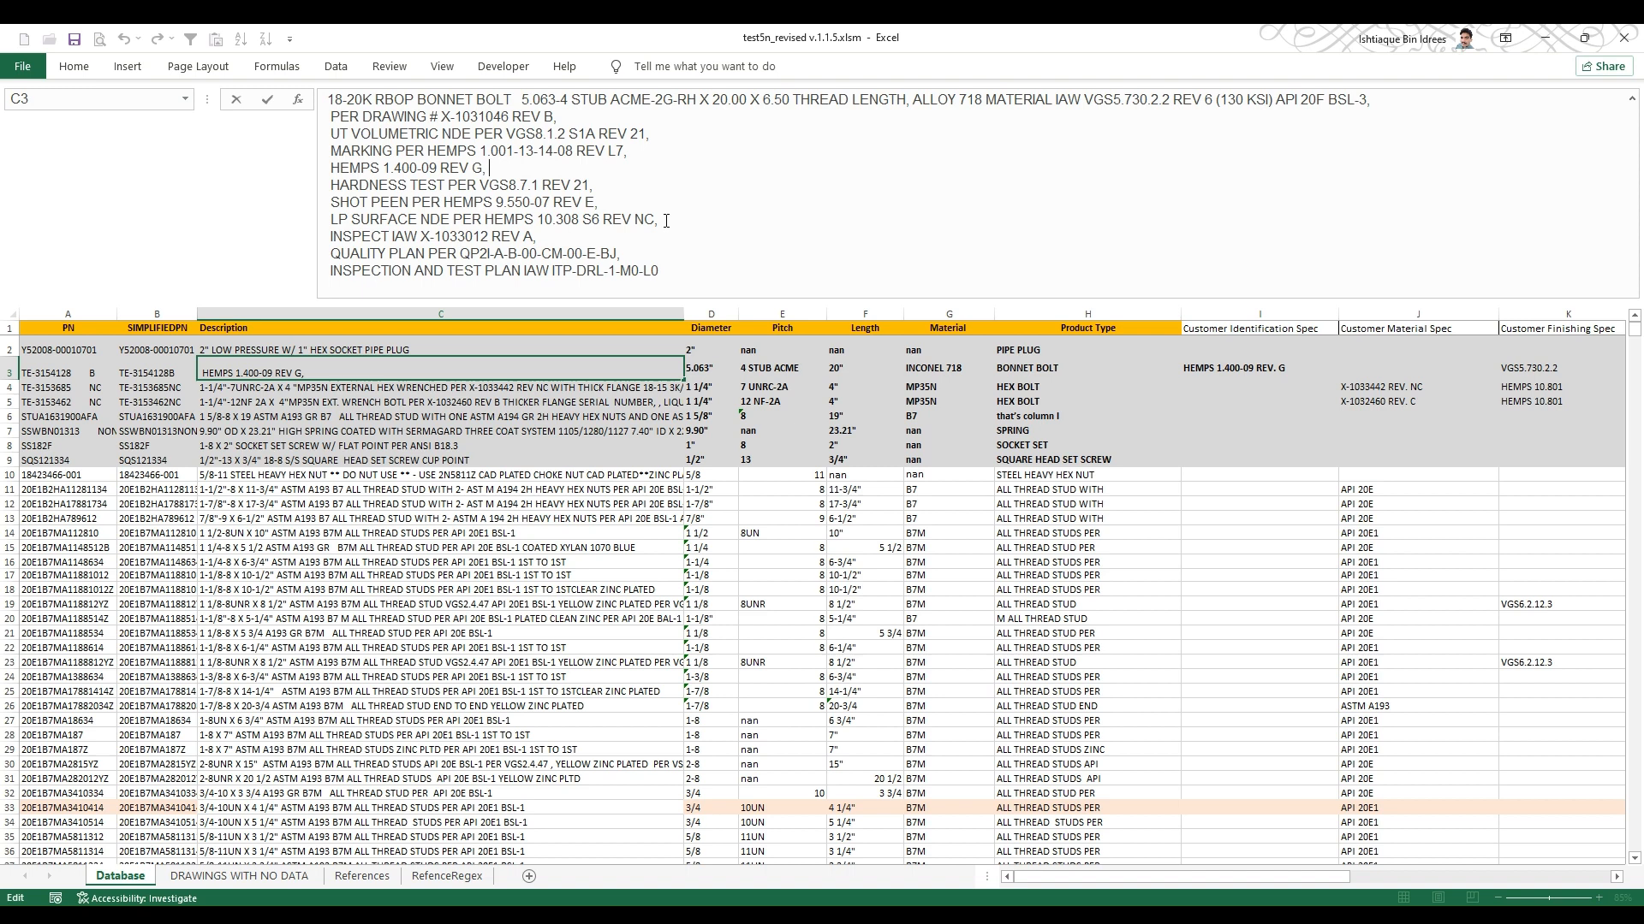
# Review the Column Heading and Regex Pattern columns on the RefenceRegex sheet, focusing on the pattern in row 3.
pyautogui.click(425, 888)
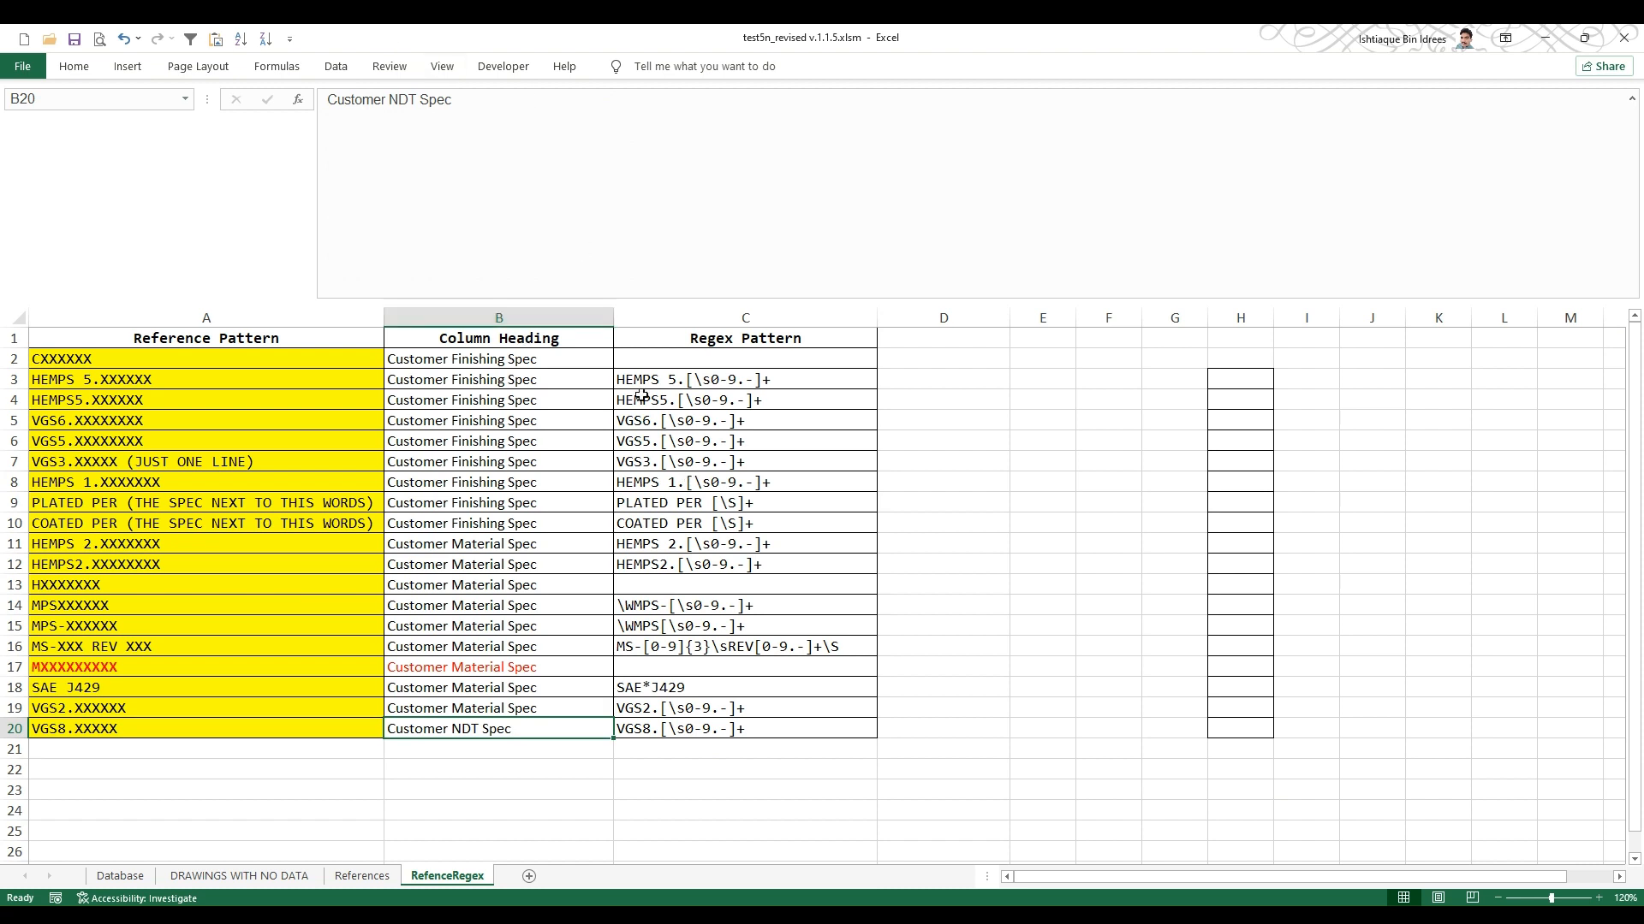
pyautogui.click(687, 418)
pyautogui.click(643, 377)
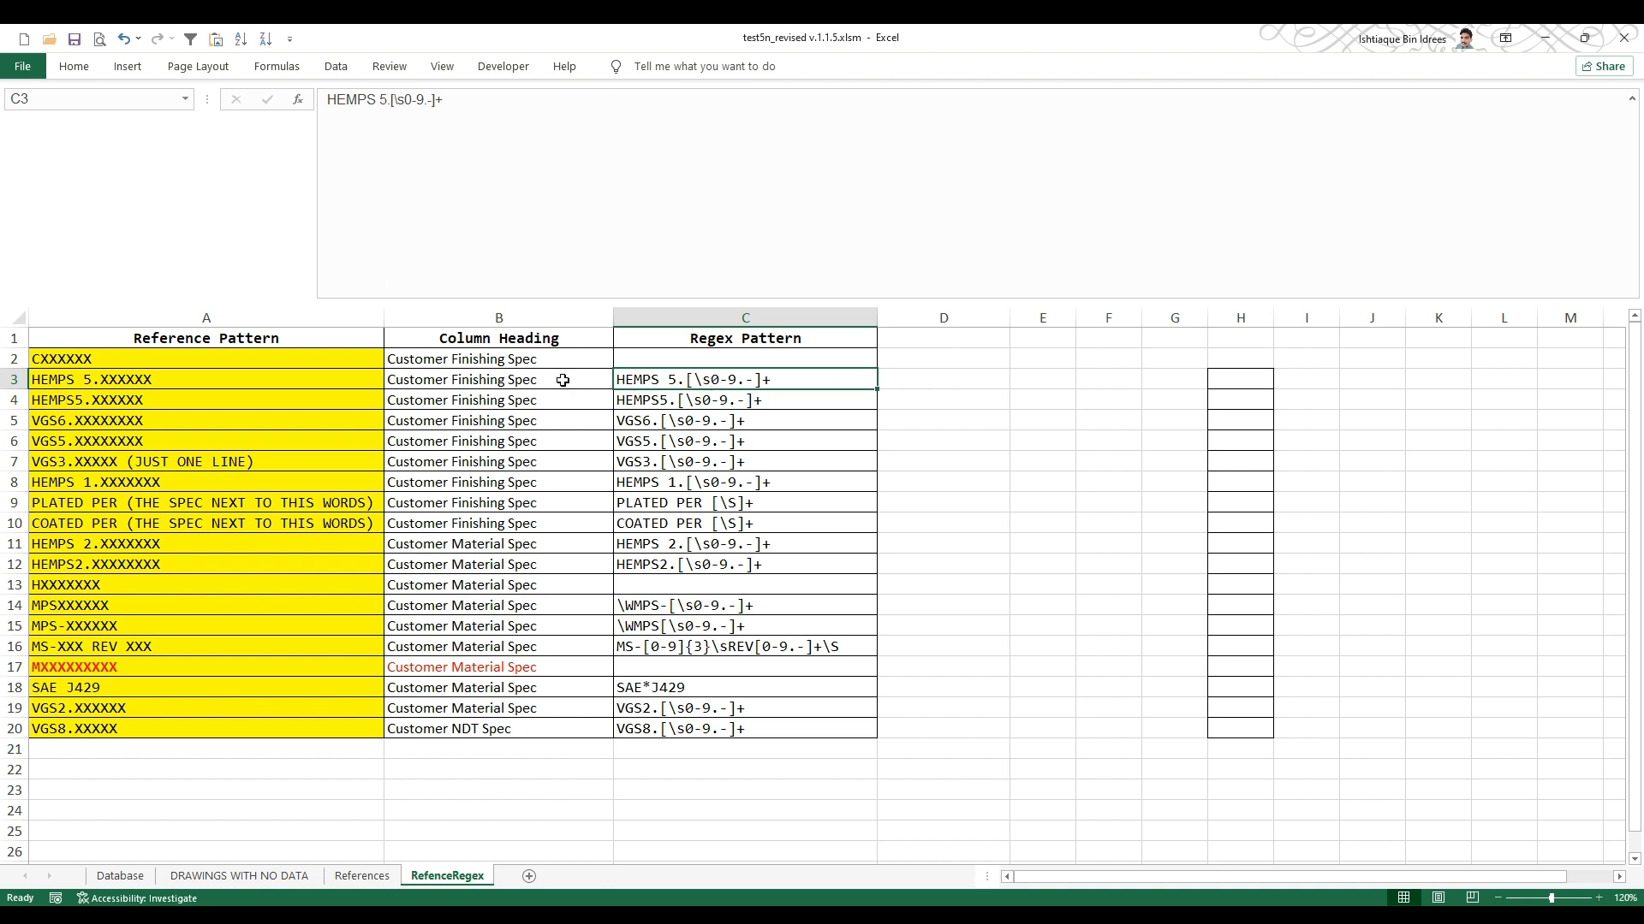
pyautogui.moveTo(565, 319); pyautogui.dragTo(697, 313)
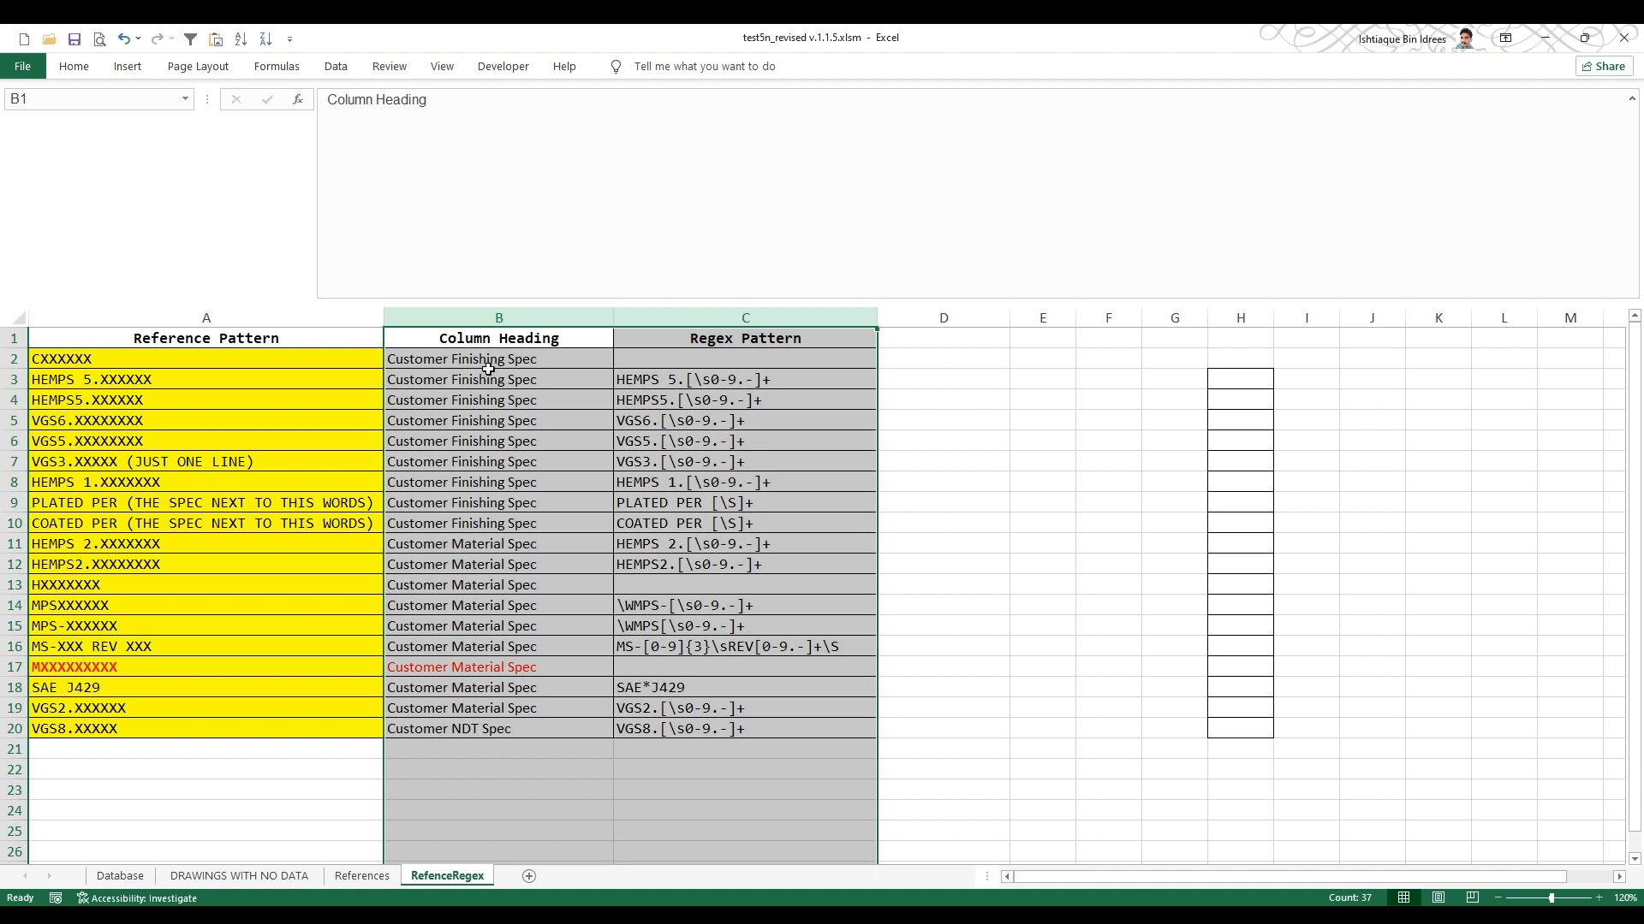
pyautogui.click(659, 377)
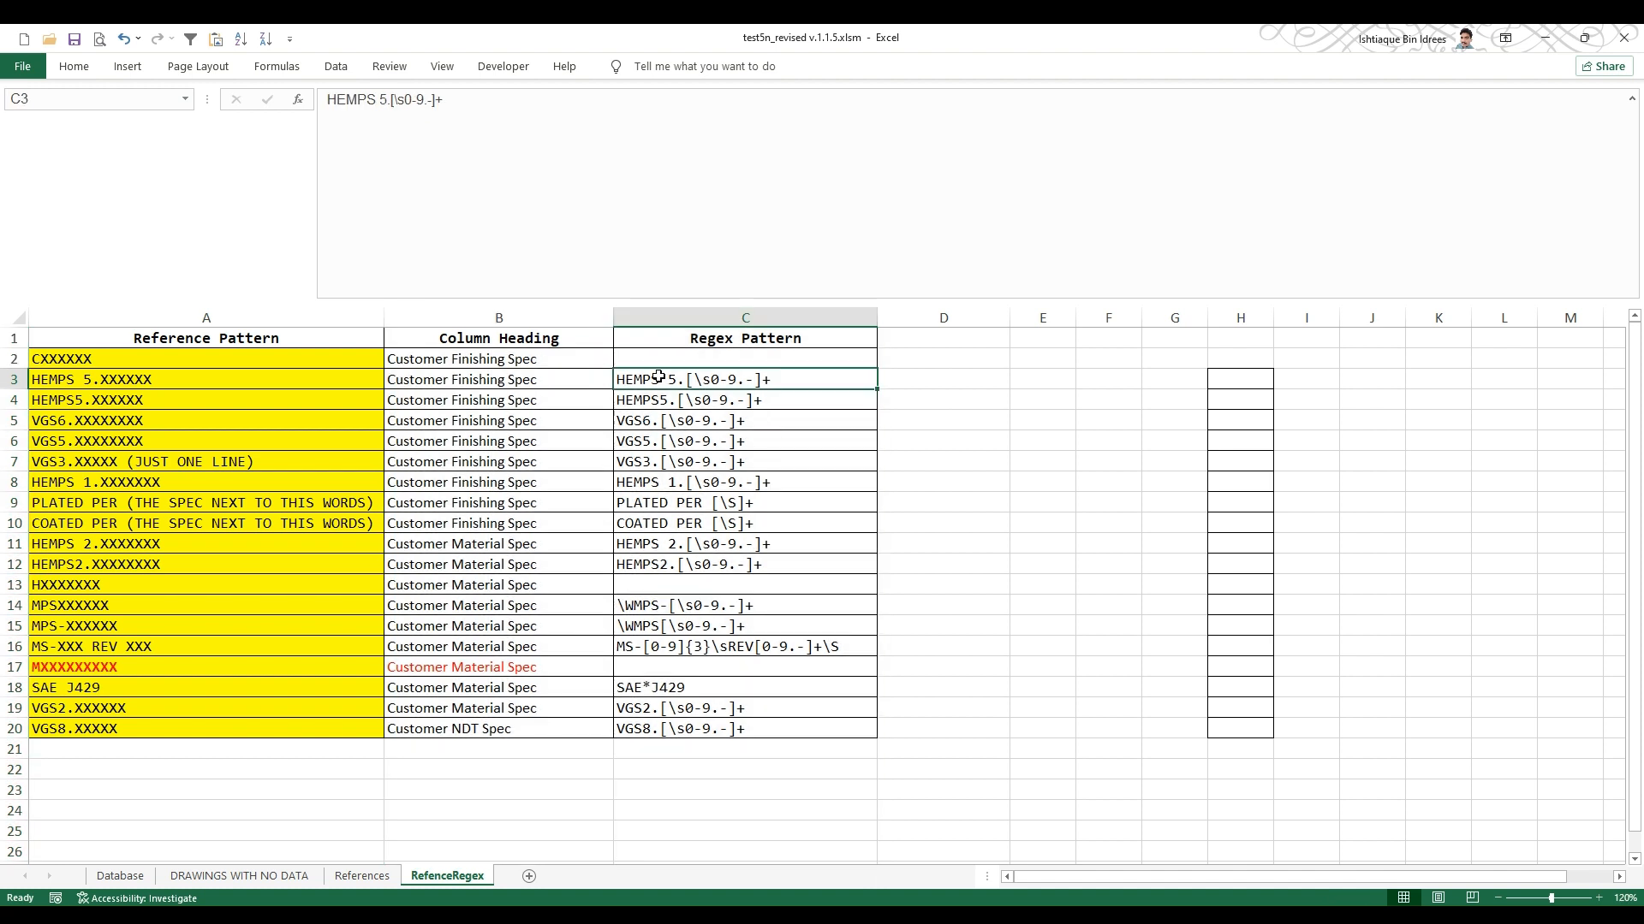
# Change the reference pattern in cell A3 to HEMPS 7.XXXXXX.
pyautogui.doubleClick(95, 381)
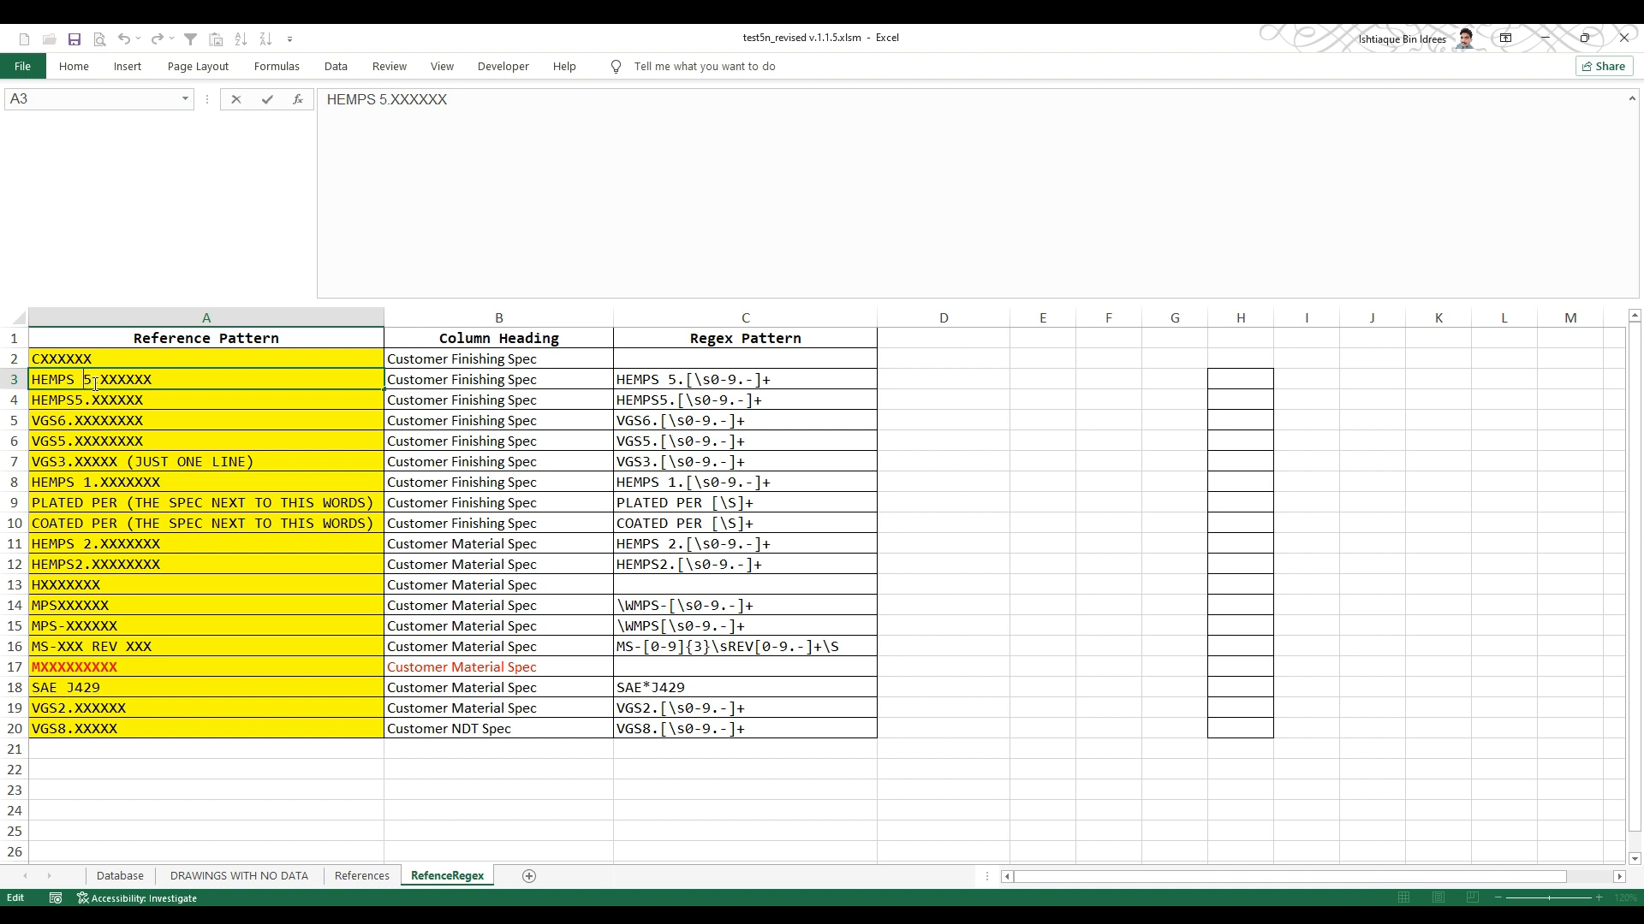
pyautogui.press('Delete')
pyautogui.write('7')
pyautogui.press('Return')
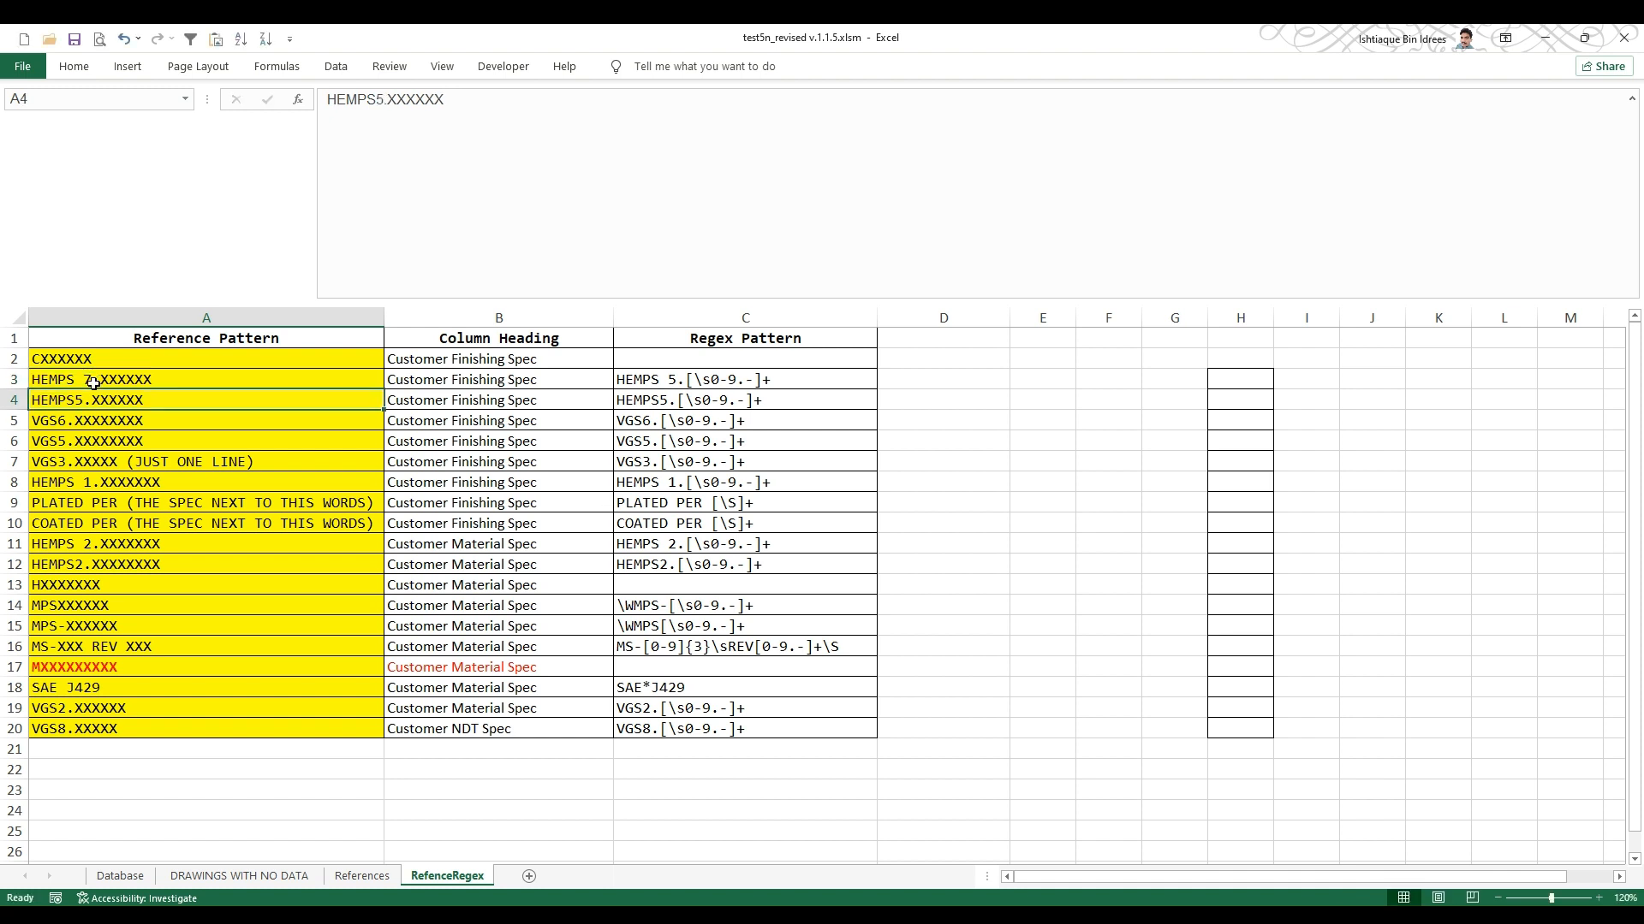
# Change the column heading in cell B3 to Customer metal Spec.
pyautogui.click(454, 379)
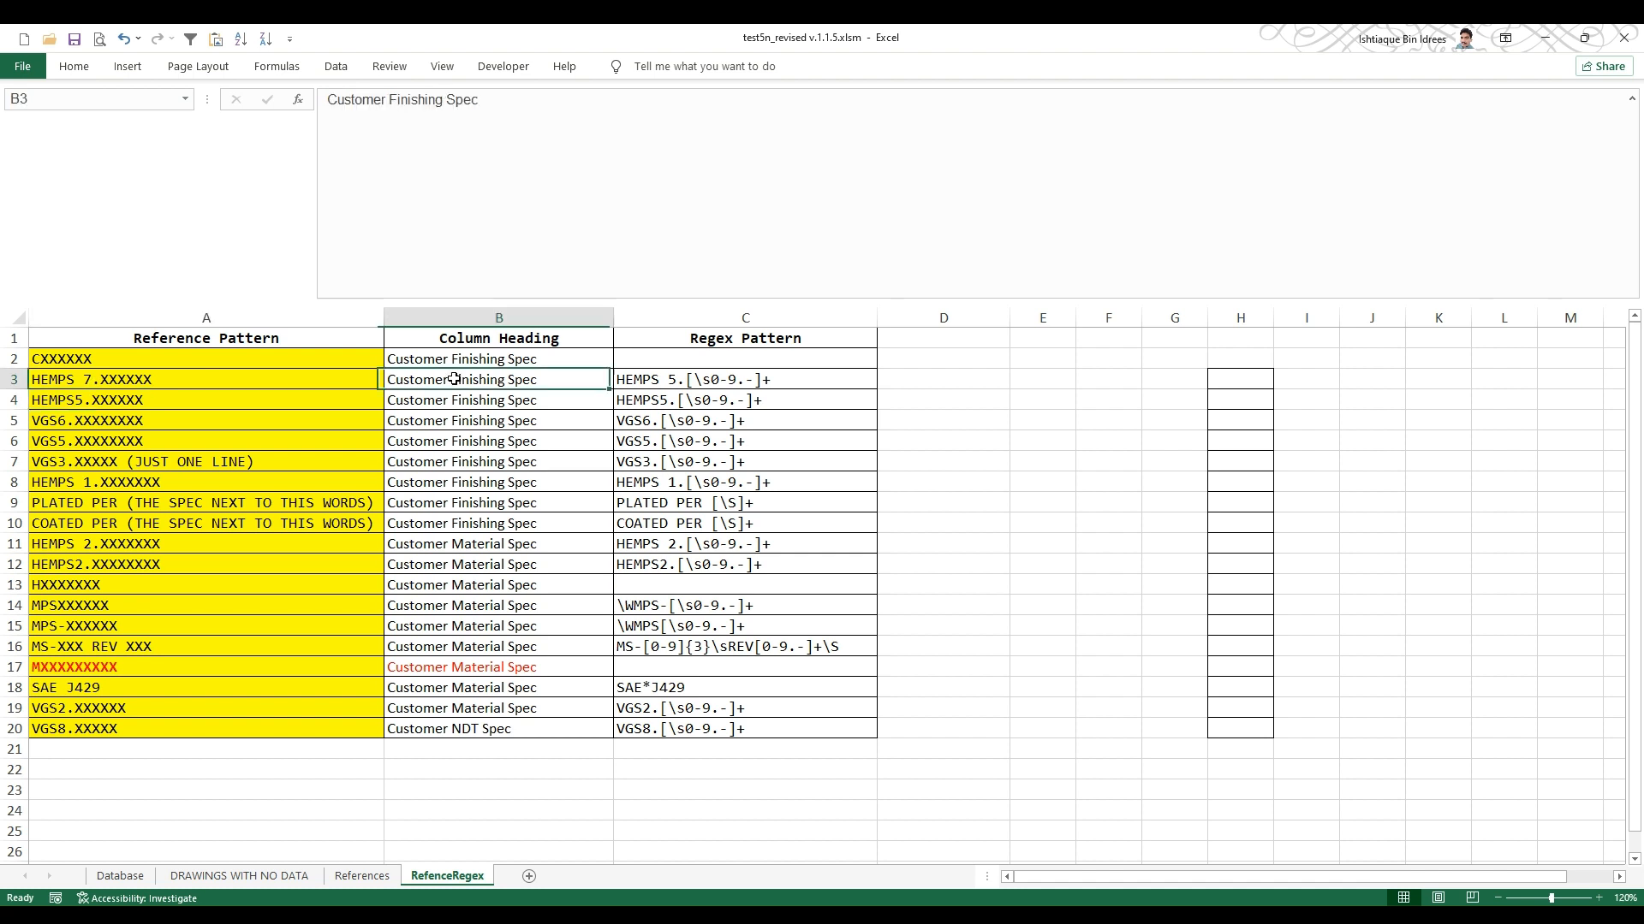
pyautogui.doubleClick(422, 101)
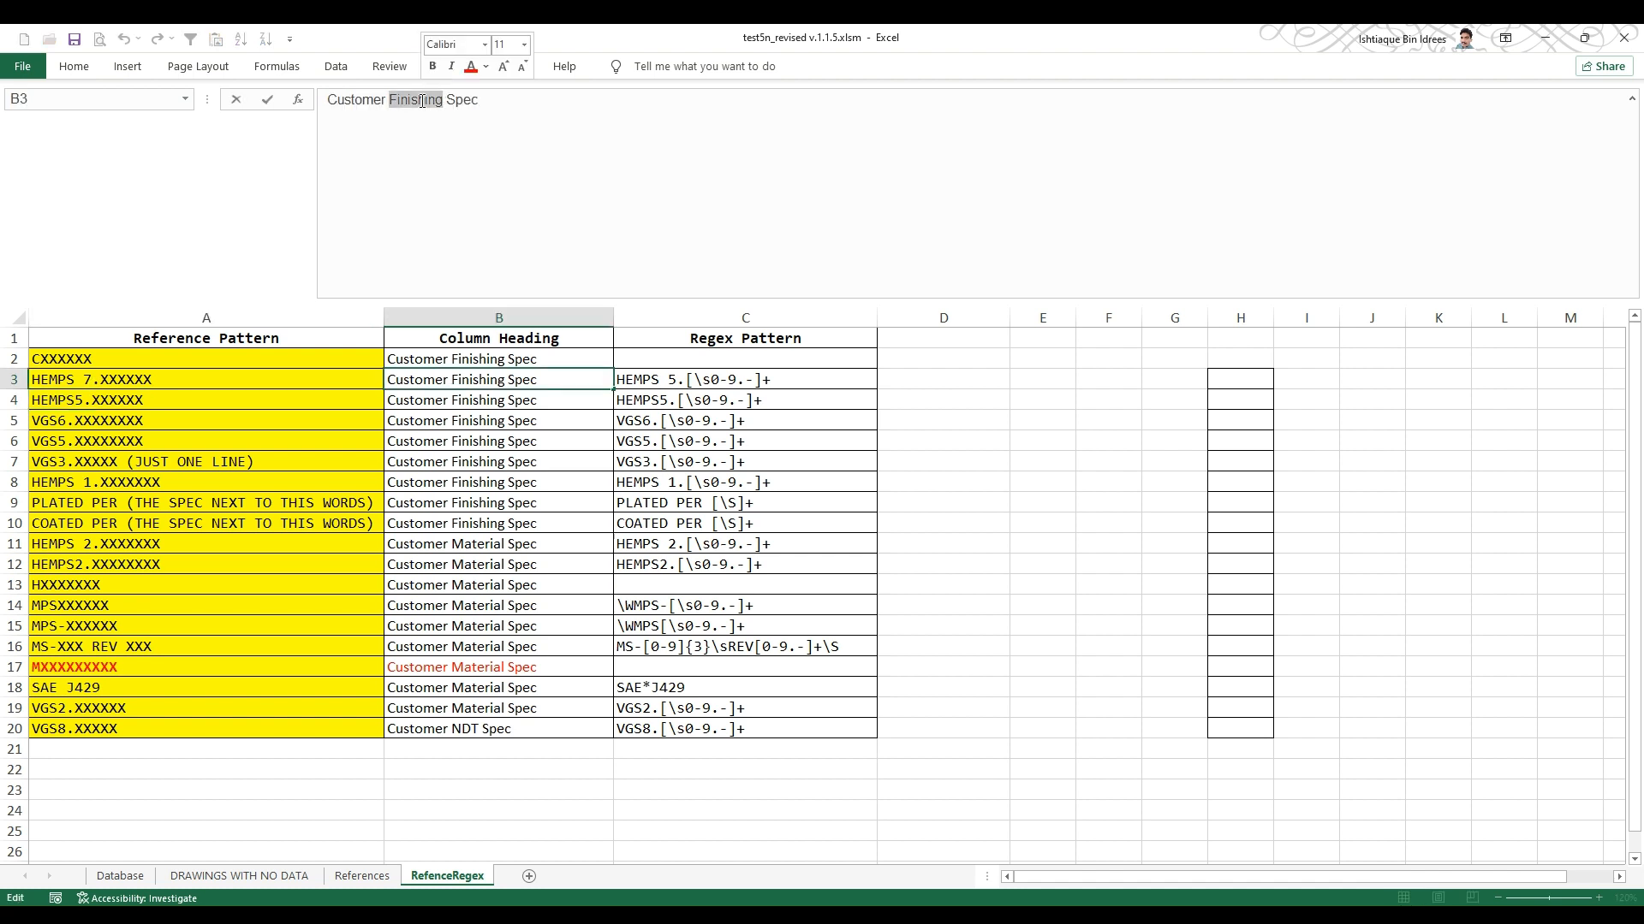
pyautogui.write('metal')
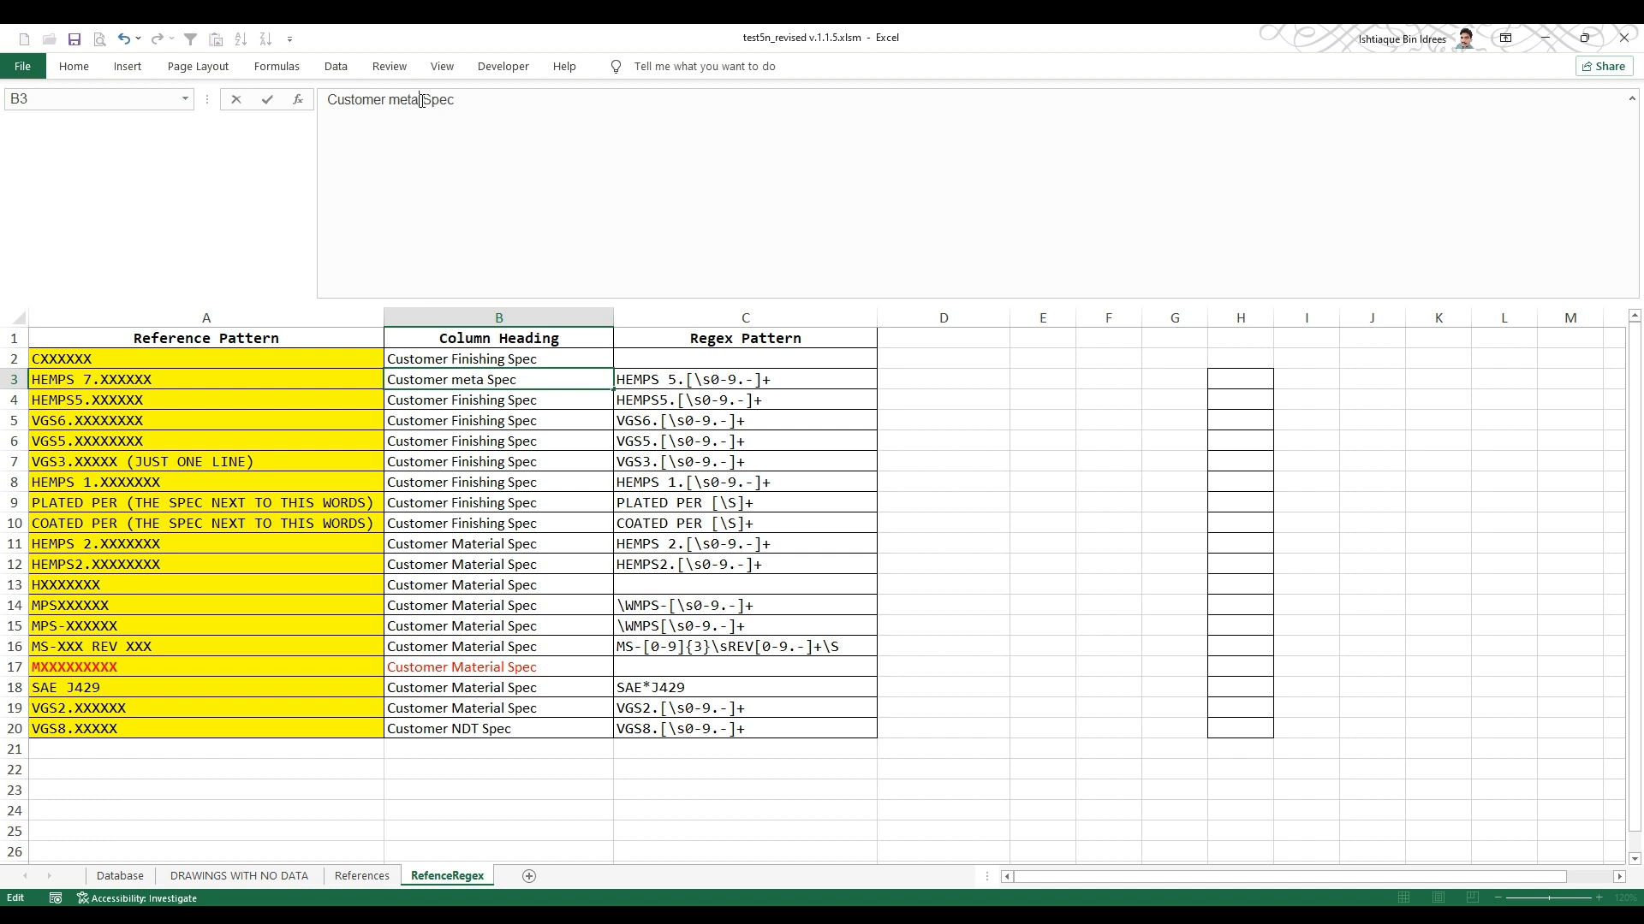
pyautogui.press('Return')
# Change the regex pattern in cell C3 to HEMPS 7.[\s0-9.-]+.
pyautogui.click(652, 384)
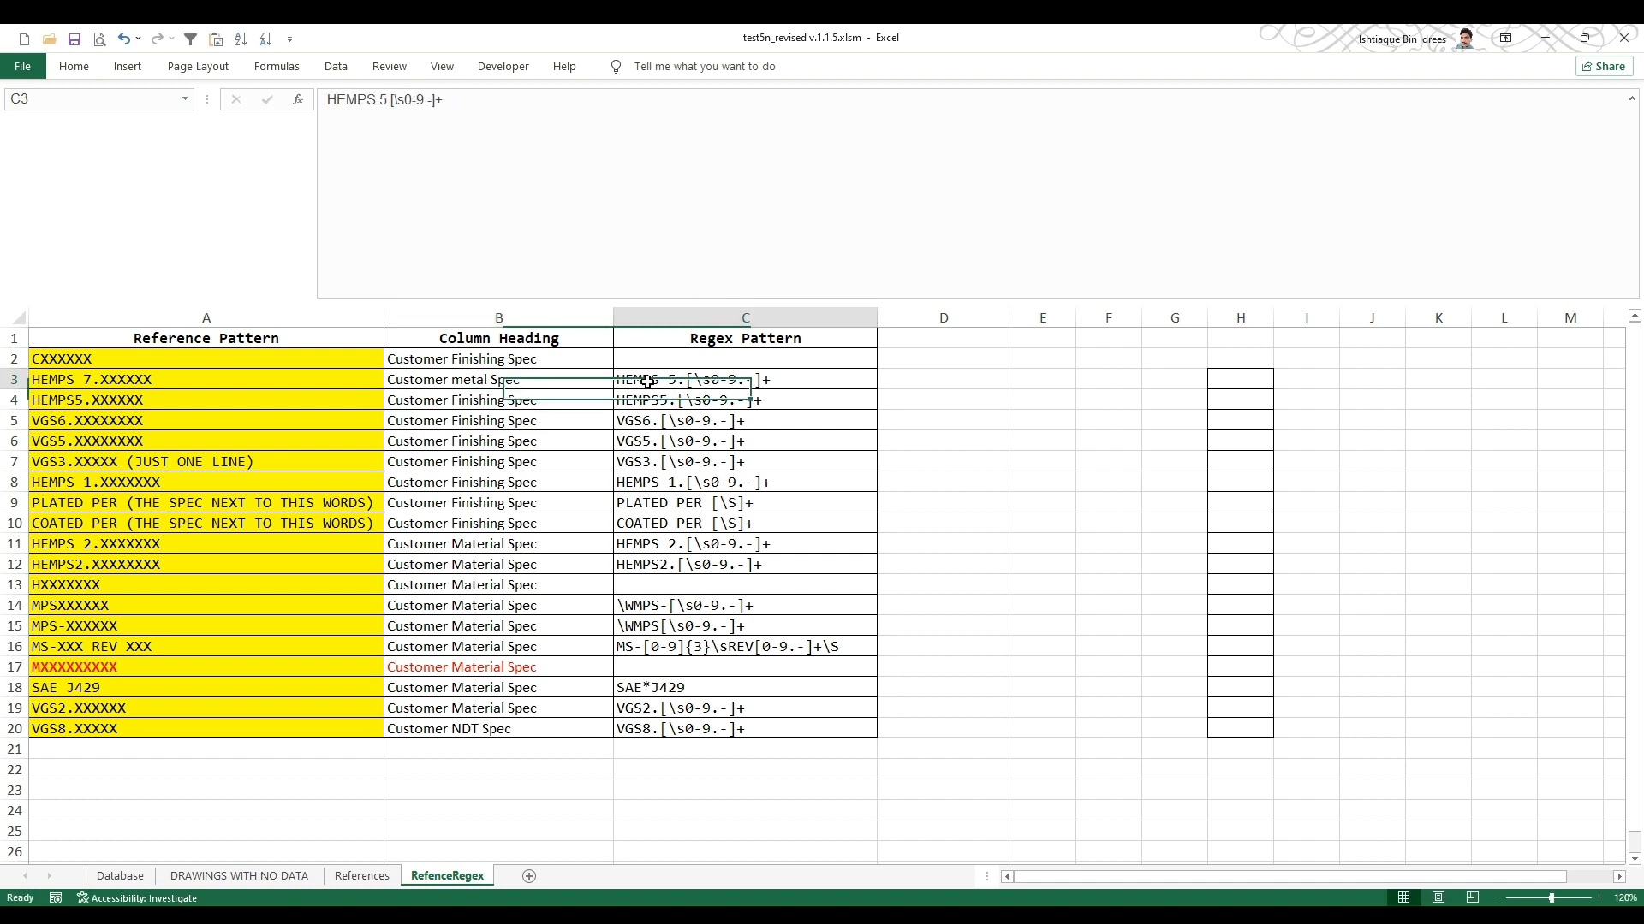
pyautogui.click(383, 97)
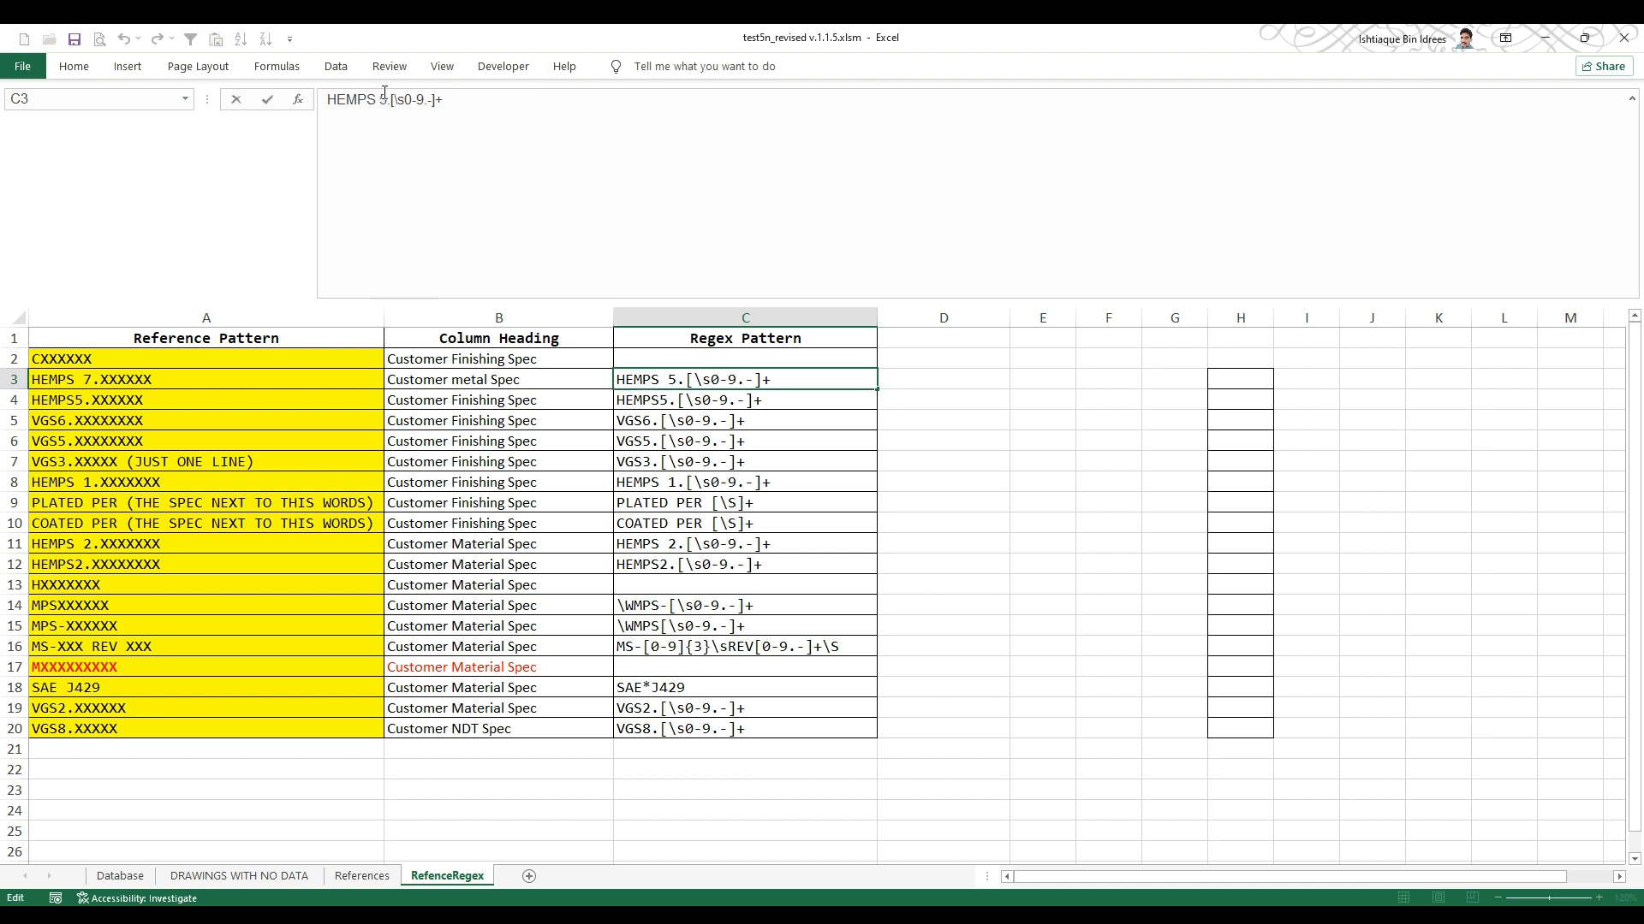
pyautogui.press('Delete')
pyautogui.write('7')
pyautogui.press('Return')
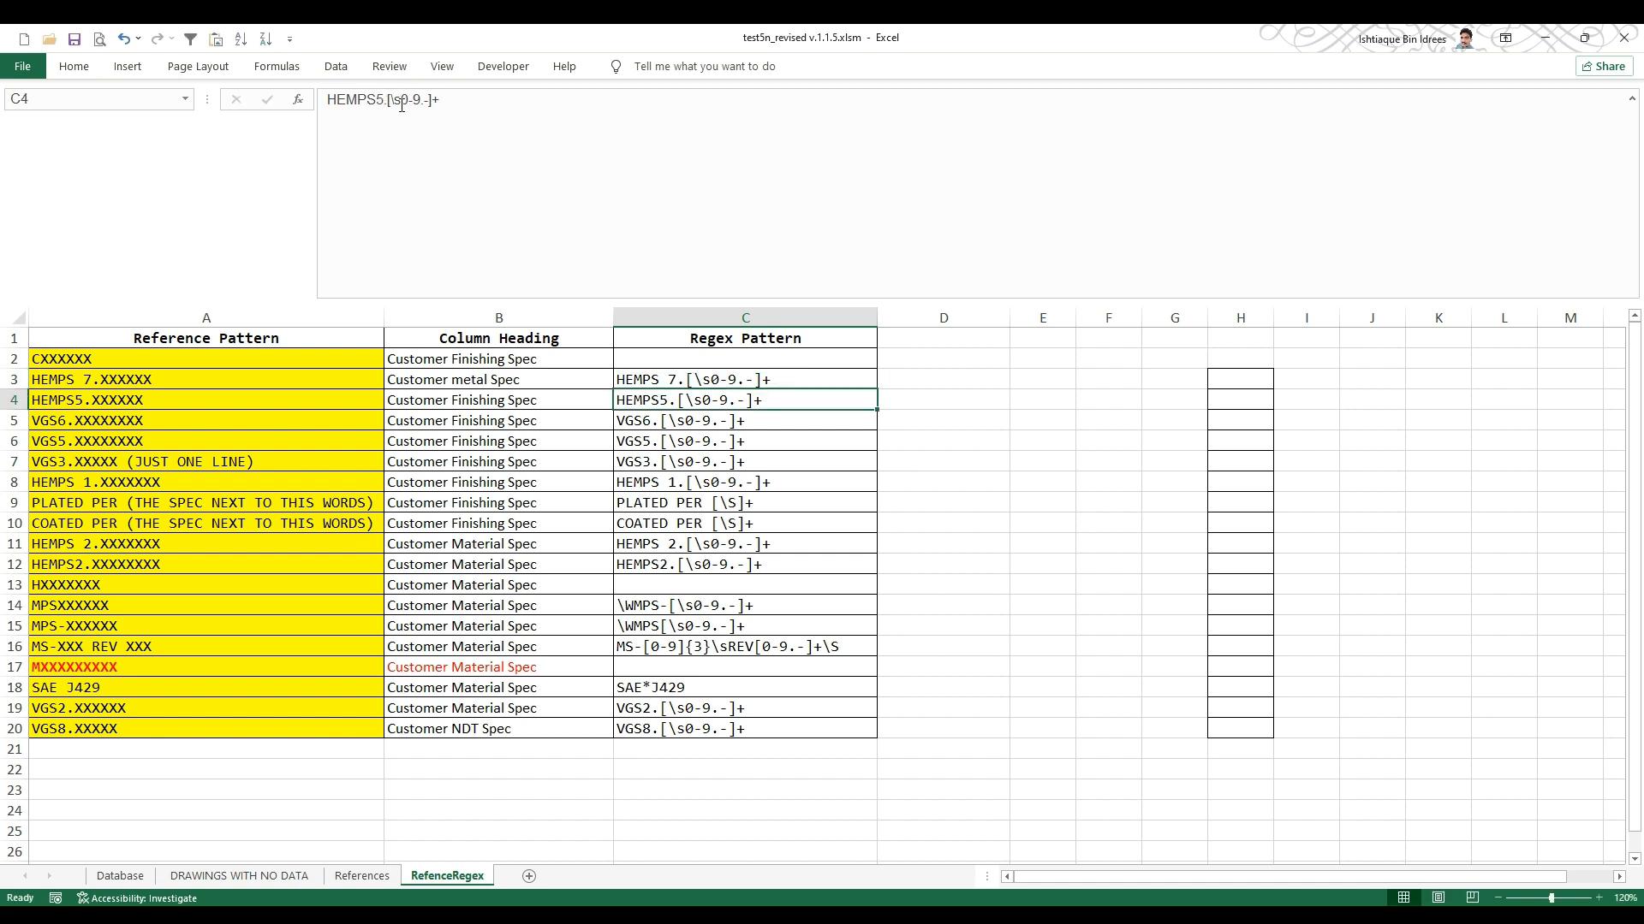
pyautogui.click(636, 380)
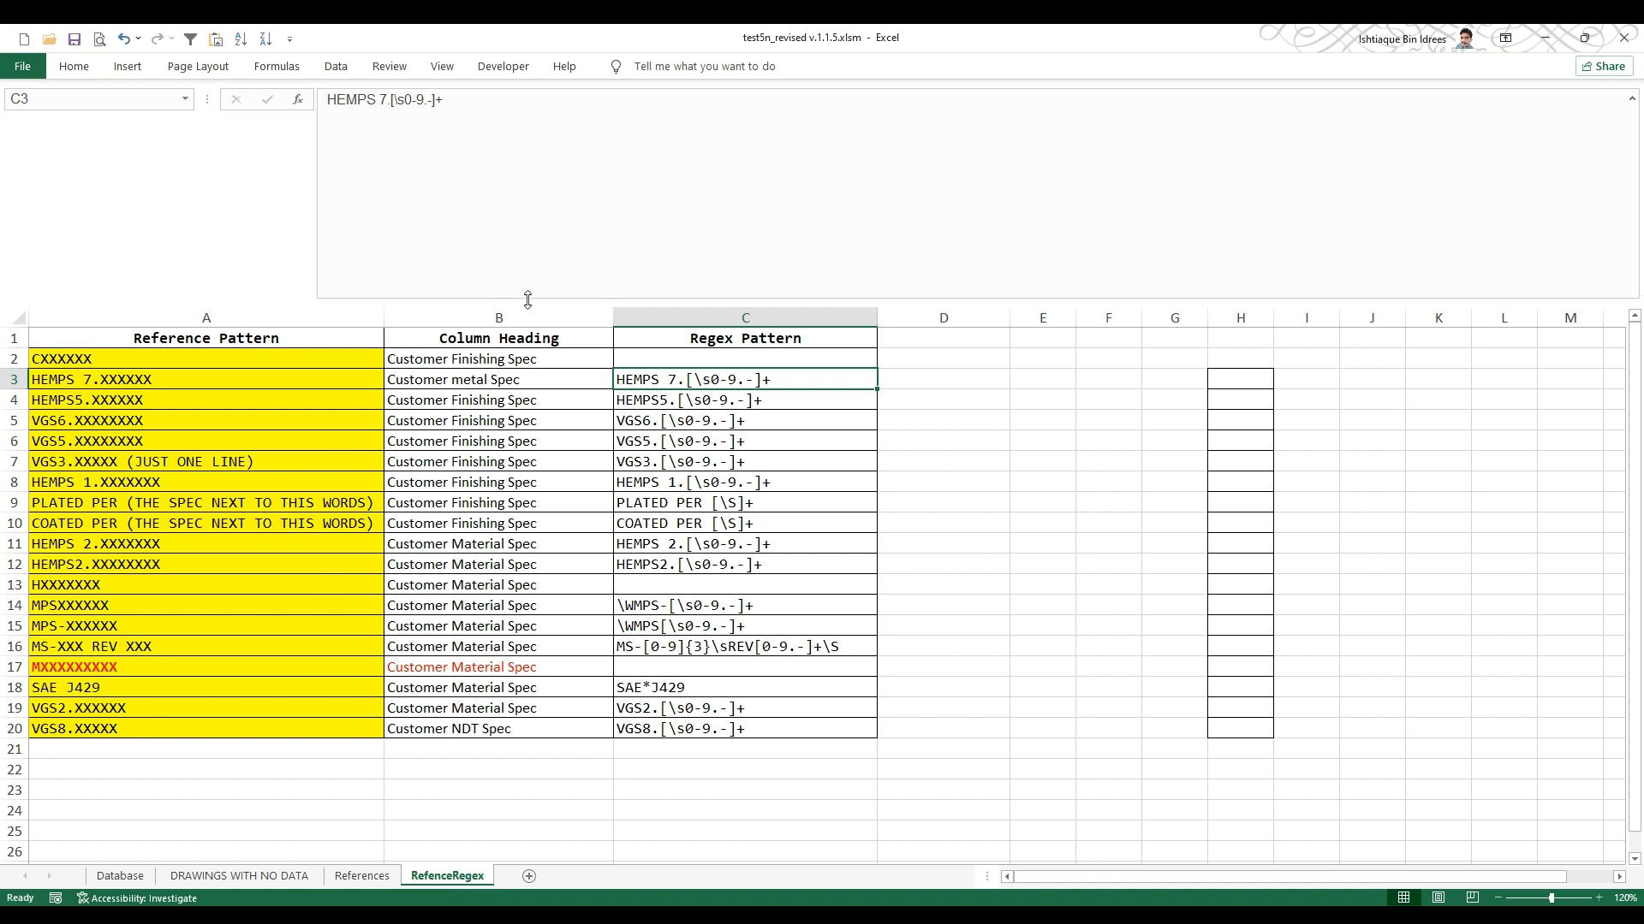
# Bring up the workbook's macro and Visual Basic tools.
pyautogui.click(521, 69)
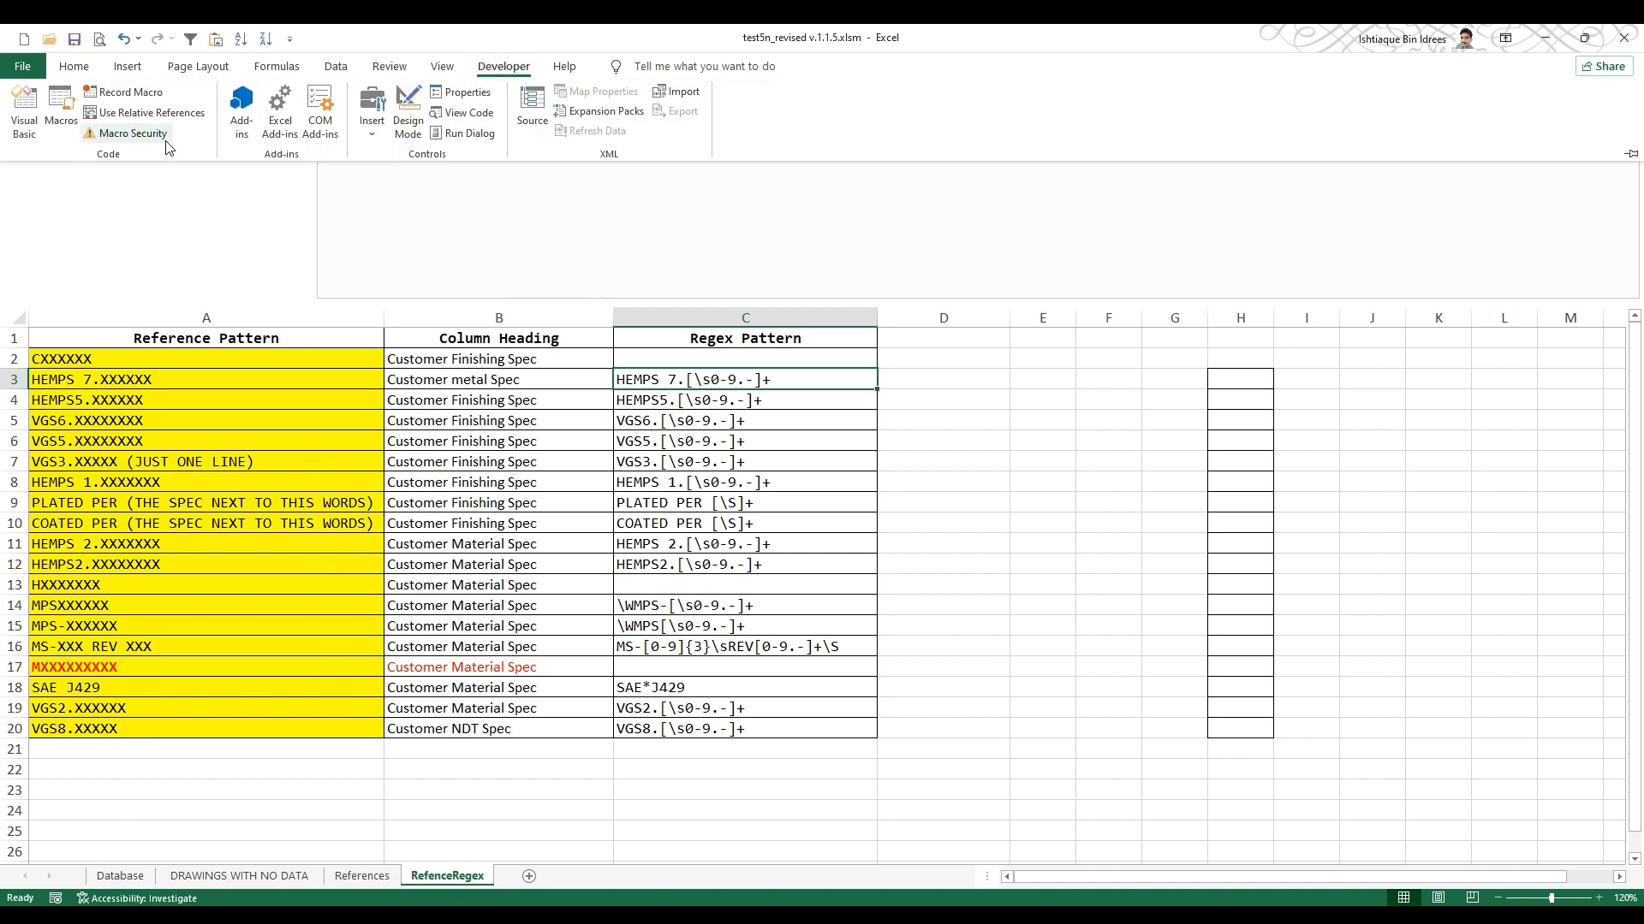